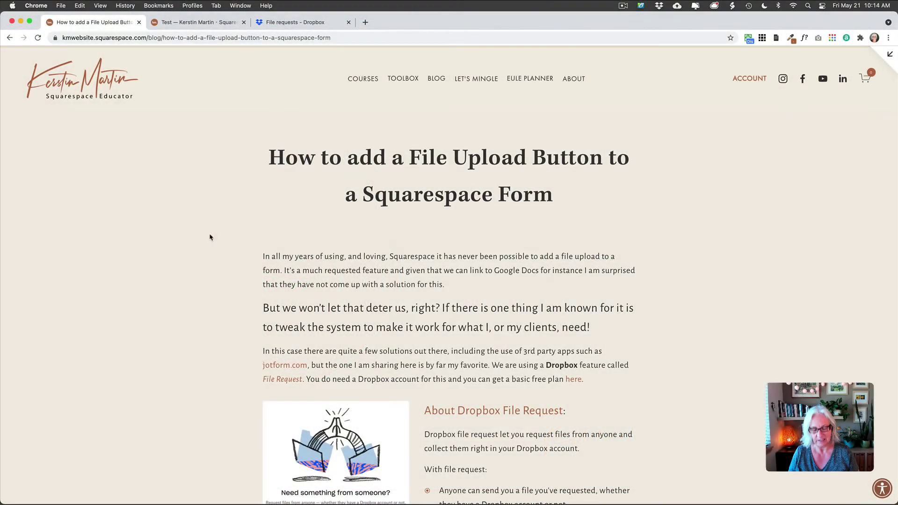
- Scroll through the file upload tutorial post down to its 'Set it up in 4 Easy Steps' section
scroll(210, 237, "down", 6)
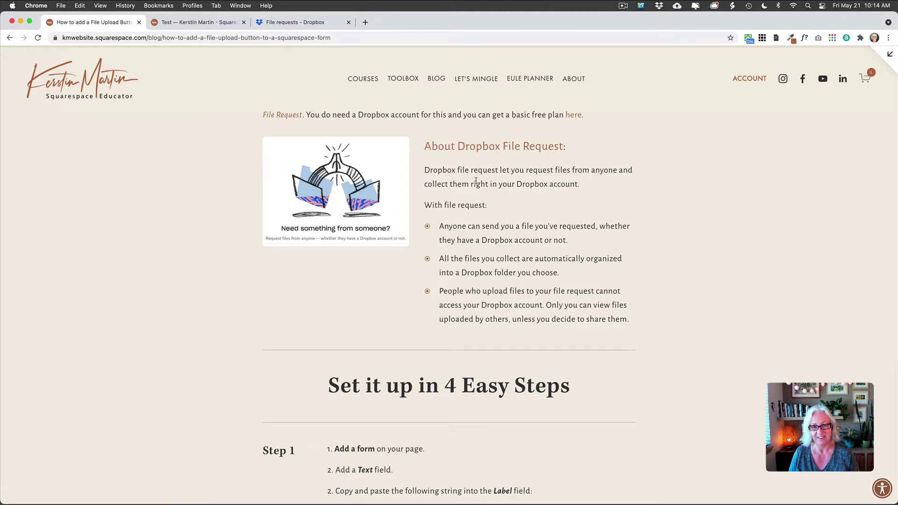
scroll(480, 234, "down", 1)
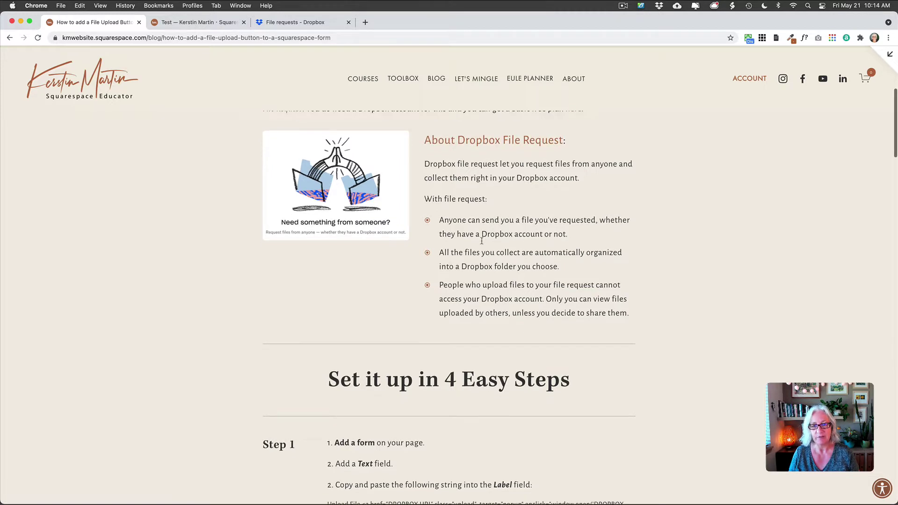
scroll(479, 237, "up", 1)
scroll(479, 236, "up", 2)
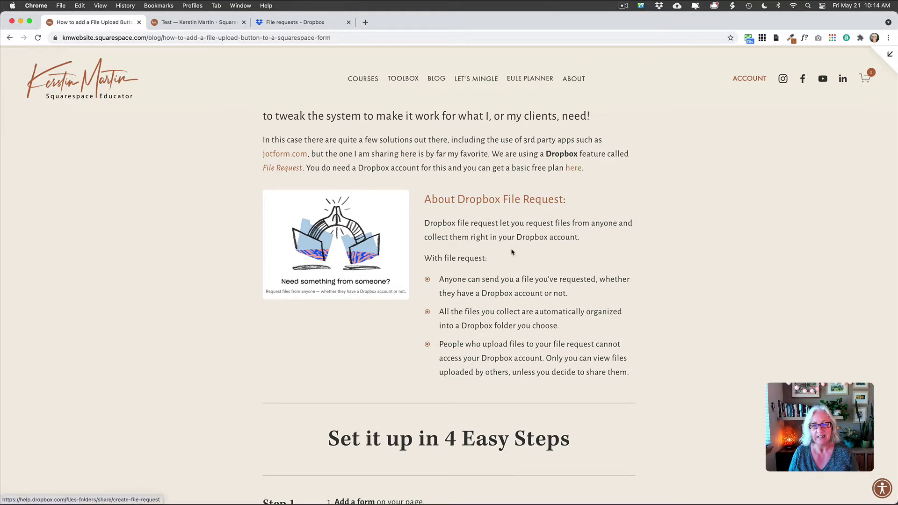
scroll(511, 250, "down", 3)
scroll(511, 249, "down", 4)
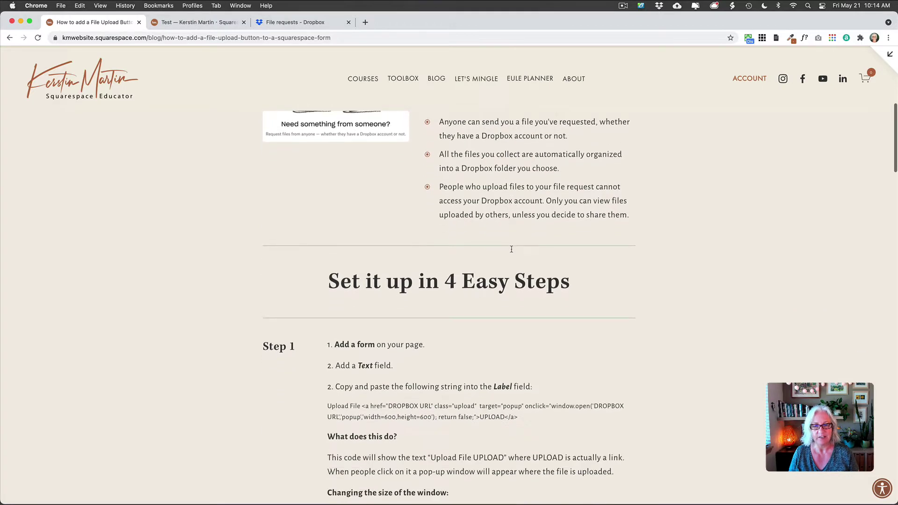
scroll(512, 252, "up", 7)
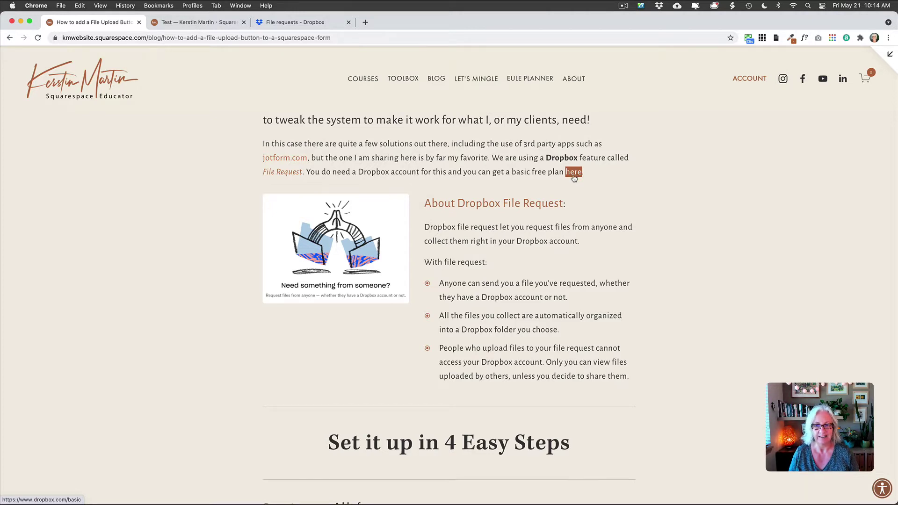
scroll(577, 220, "down", 3)
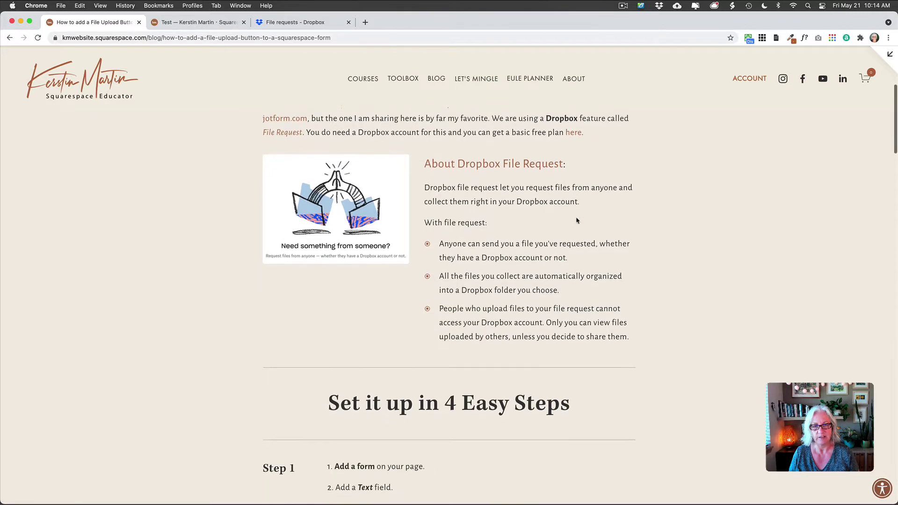
scroll(577, 221, "down", 5)
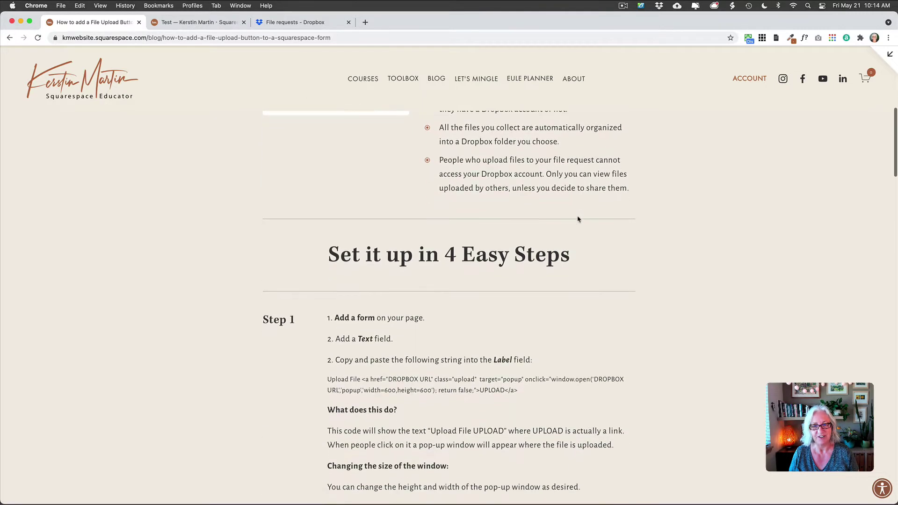
scroll(578, 219, "down", 1)
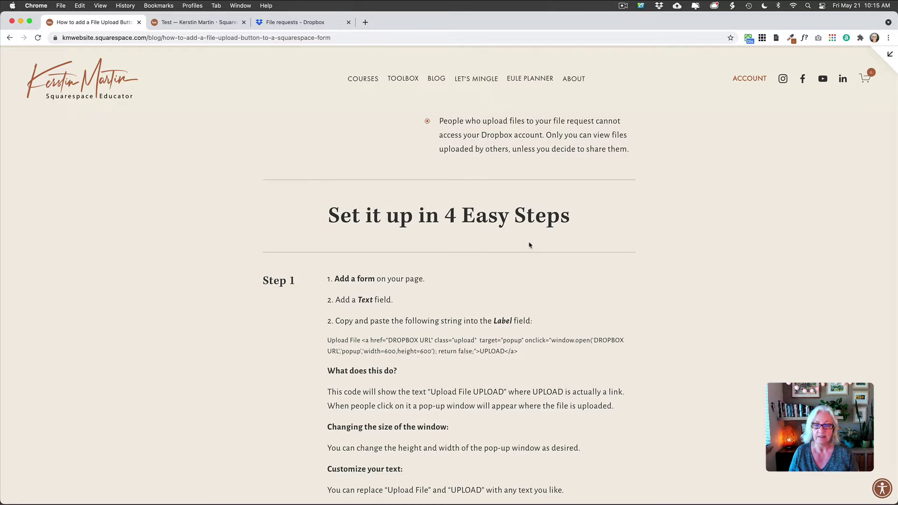
scroll(505, 251, "up", 8)
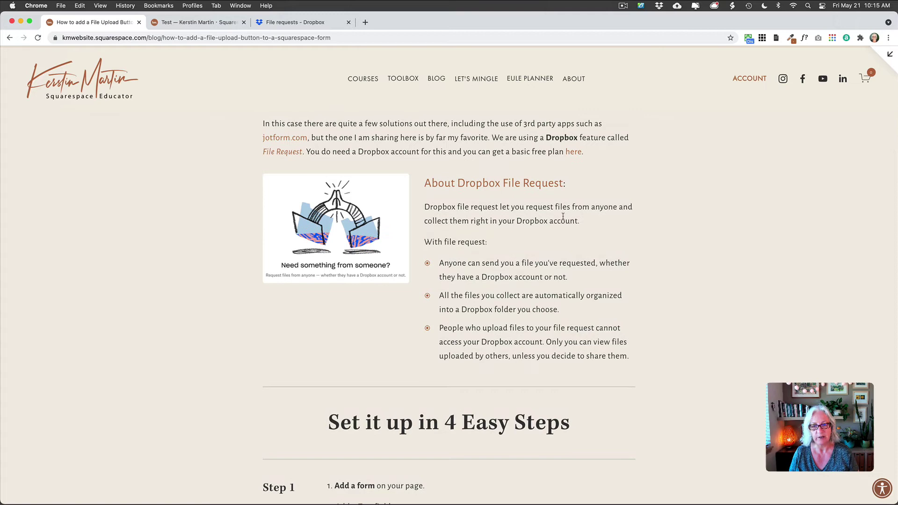
scroll(557, 236, "down", 8)
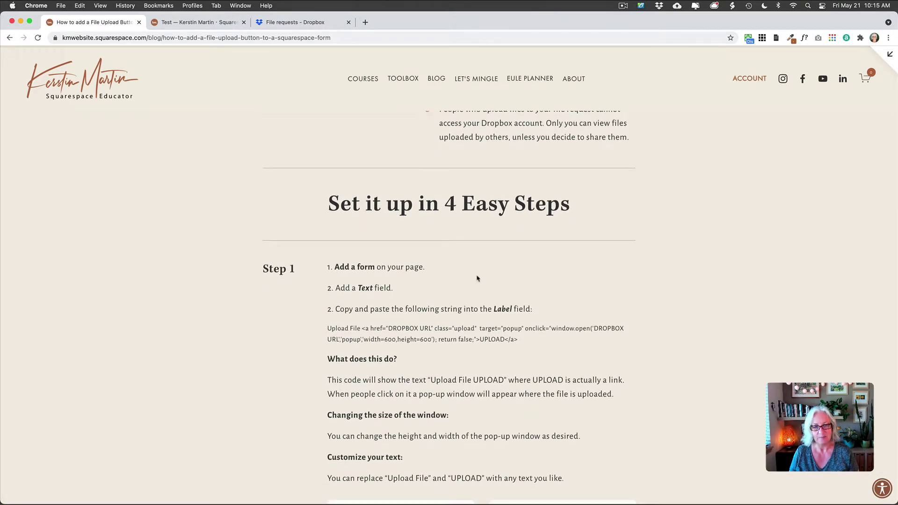
scroll(477, 278, "down", 2)
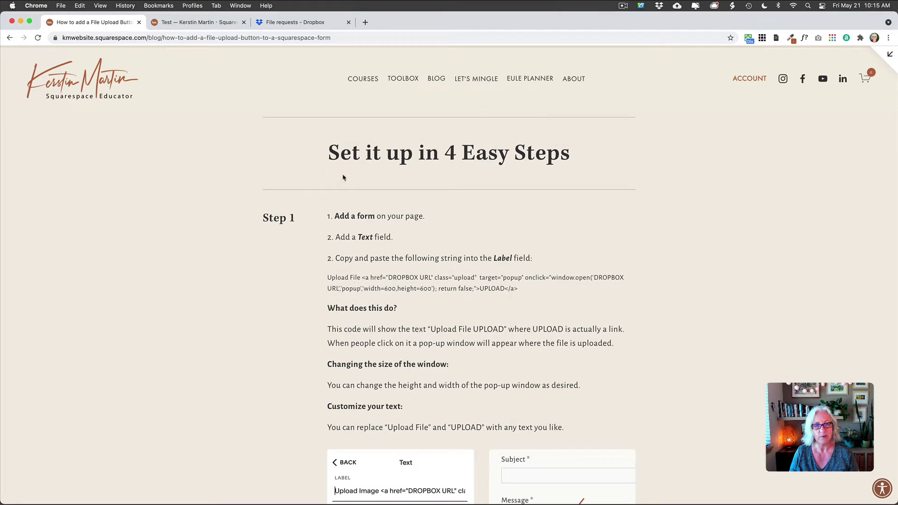
- Insert a default form block below the Test page heading
left_click(202, 25)
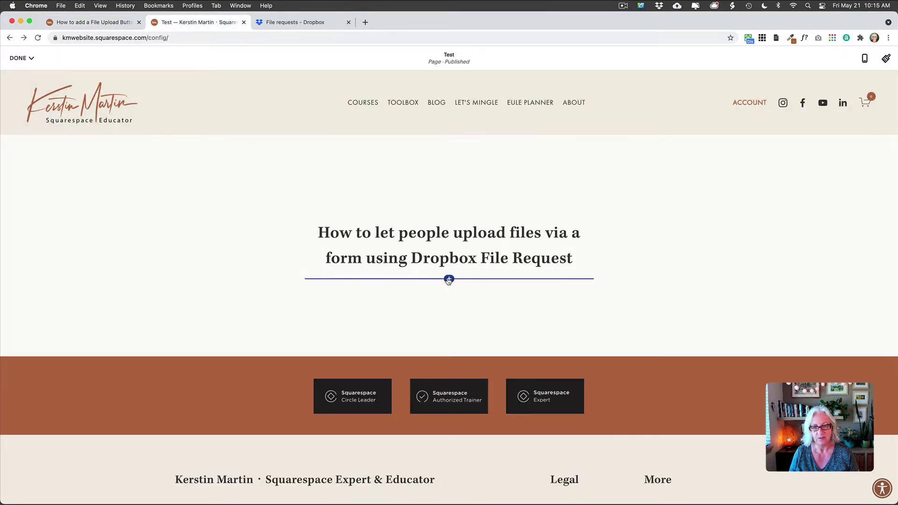
left_click(449, 279)
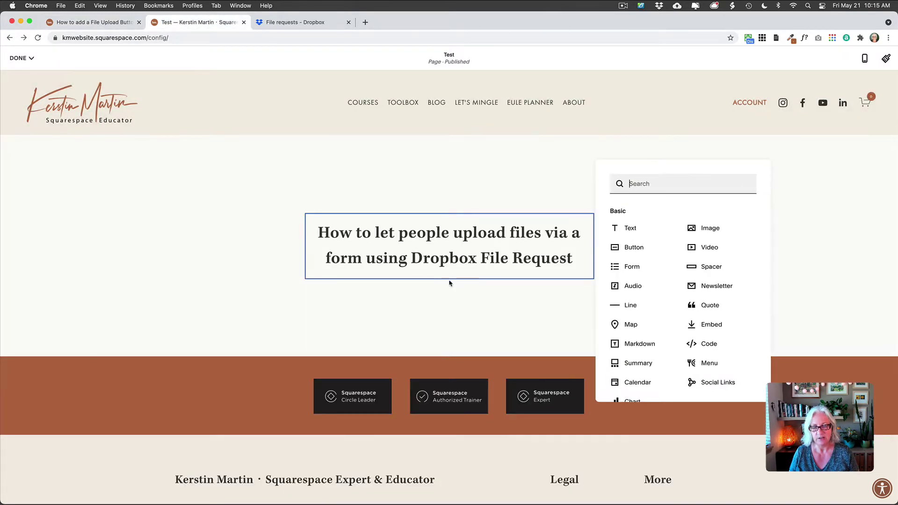
left_click(632, 266)
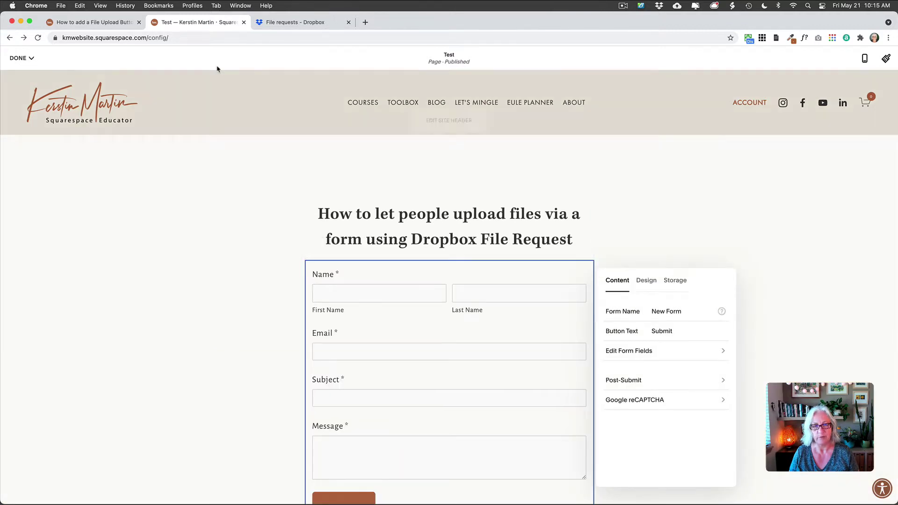
- Select the Upload File link code string in the tutorial blog post
left_click(107, 23)
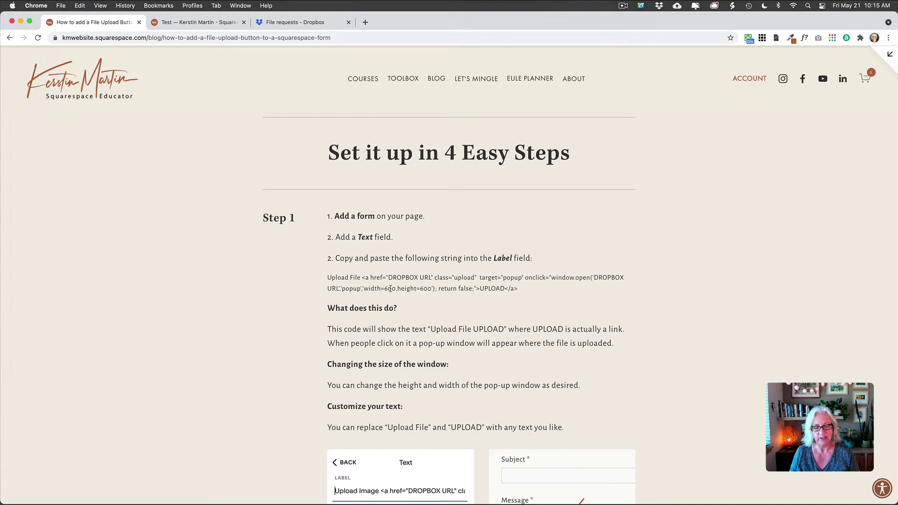
scroll(328, 237, "down", 2)
left_click_drag(329, 238, 519, 252)
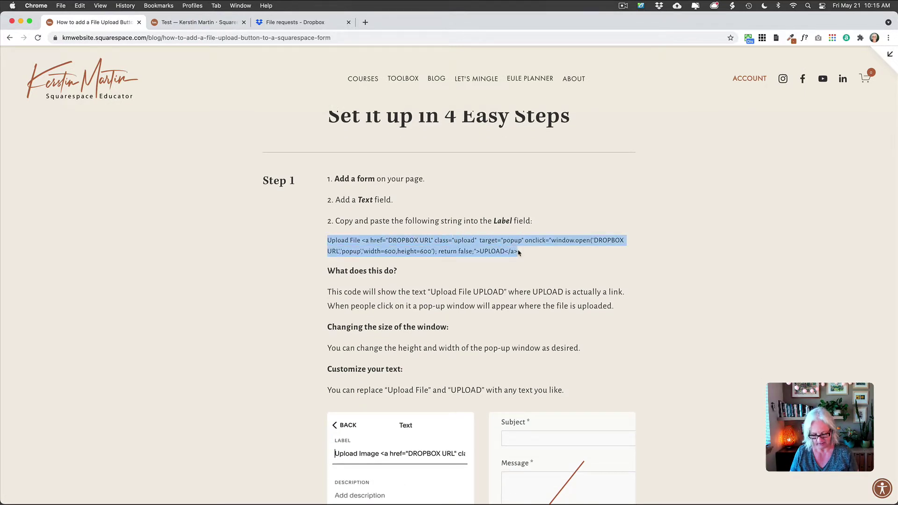
scroll(421, 188, "down", 1)
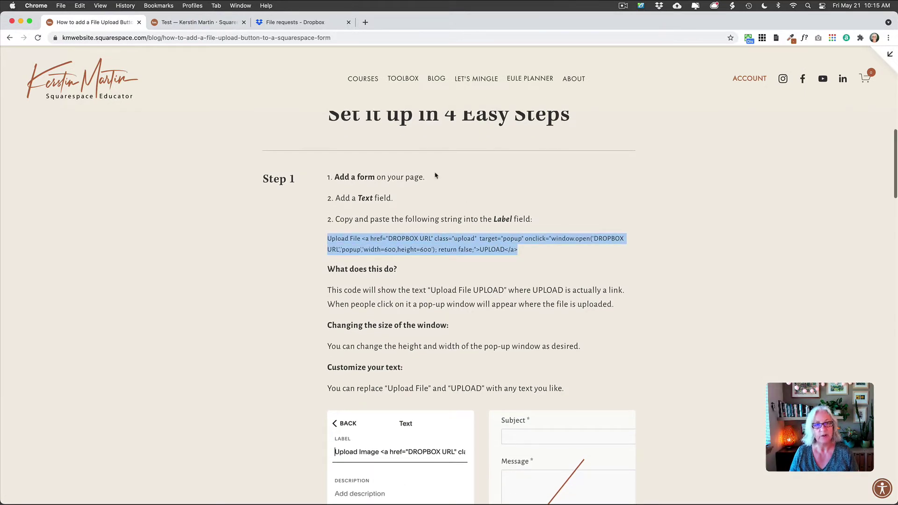
- Add a new Text field to the form's field list
left_click(207, 22)
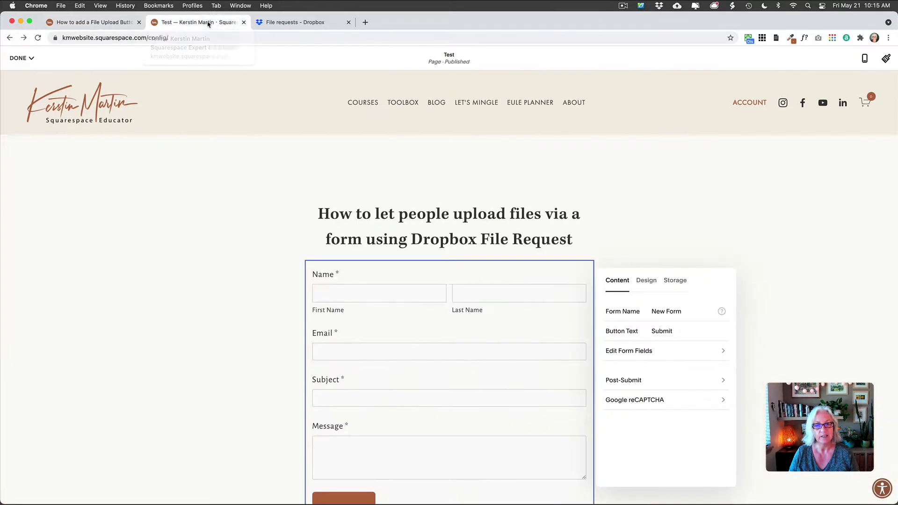
left_click(631, 356)
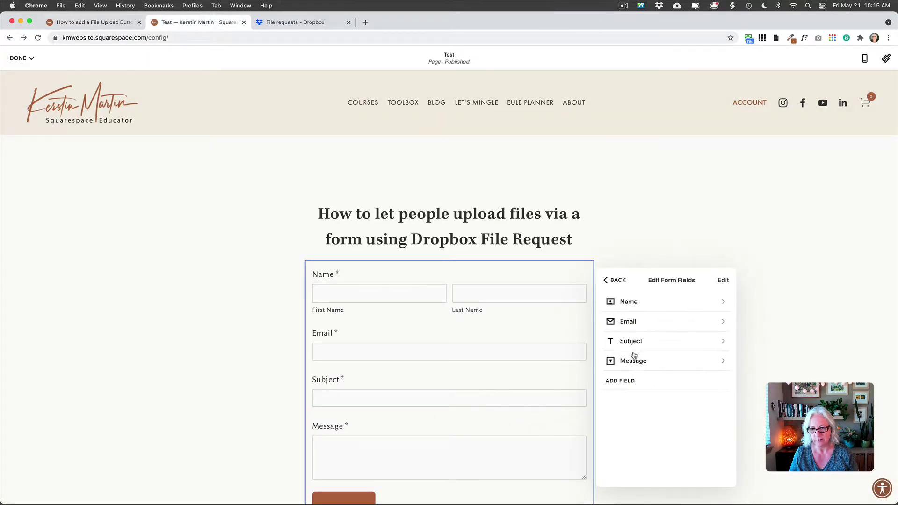
left_click(625, 381)
left_click(692, 304)
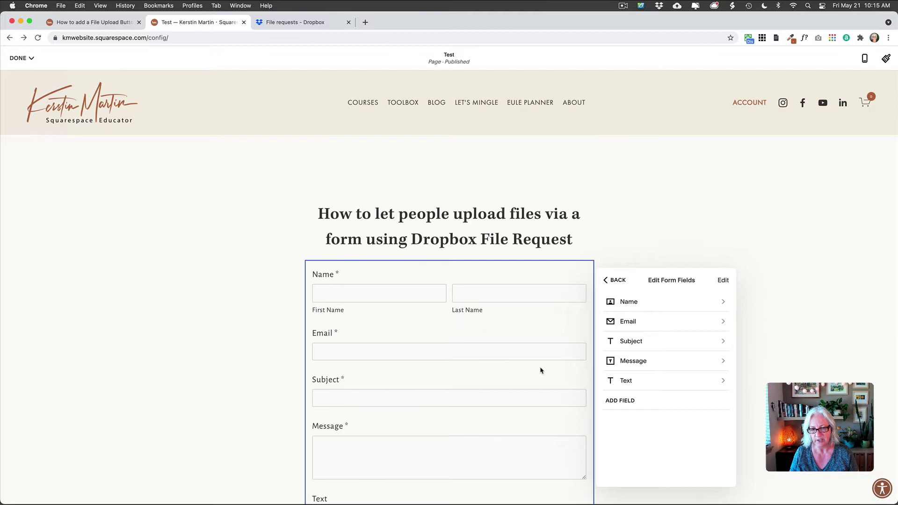
scroll(540, 369, "down", 3)
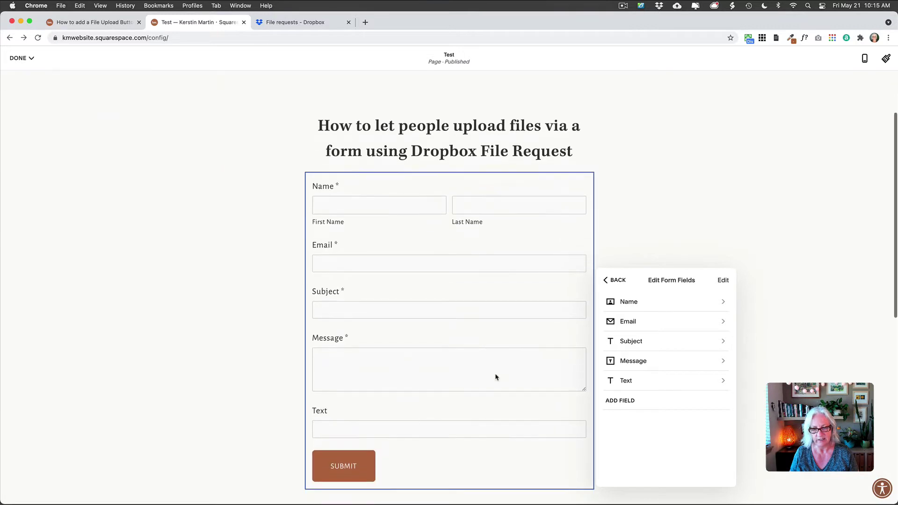
- Replace the Text field's label with the pasted Upload File link code
left_click(629, 382)
double_click(611, 307)
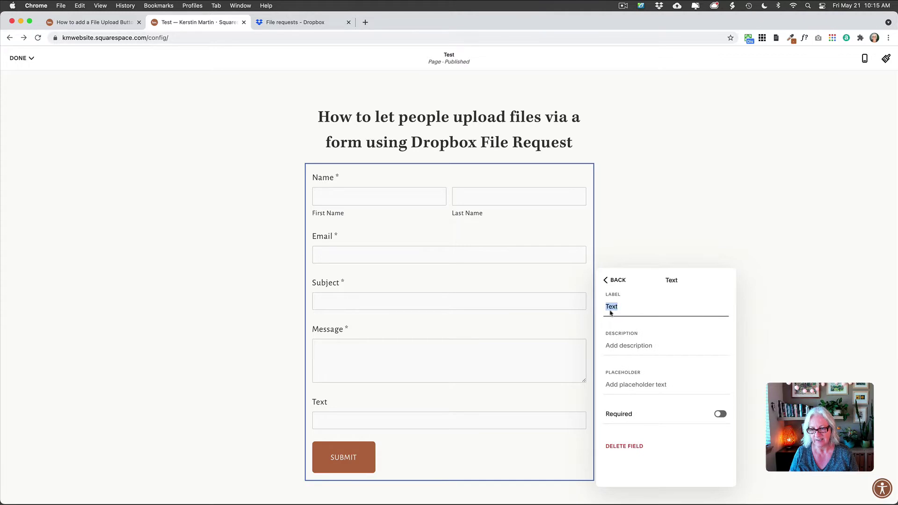
key("BackSpace")
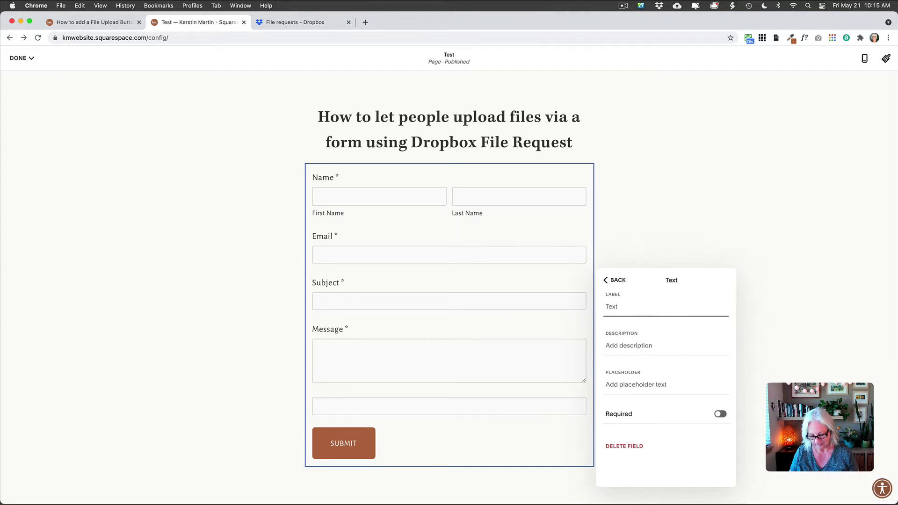
key("super+v")
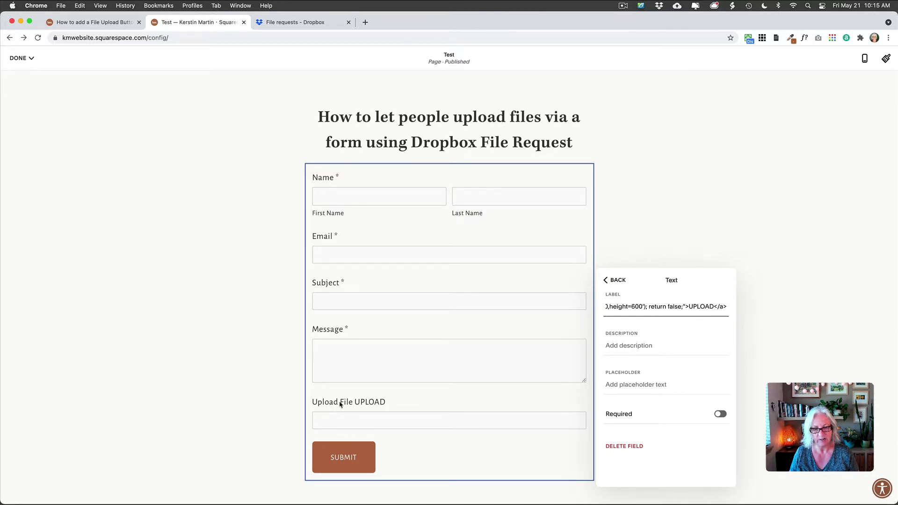
- Edit the label's leading text, trying 'Photo' before settling back on 'Upload File'
key("super+Left")
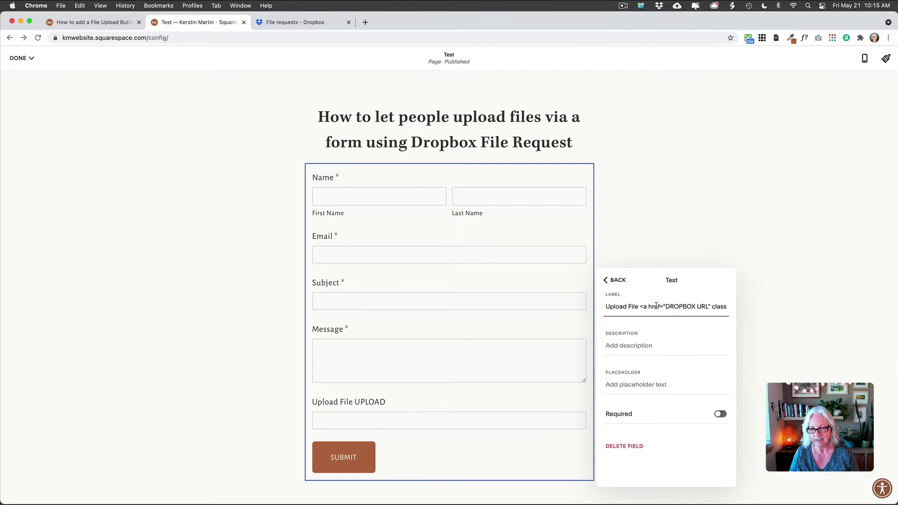
left_click_drag(639, 306, 604, 306)
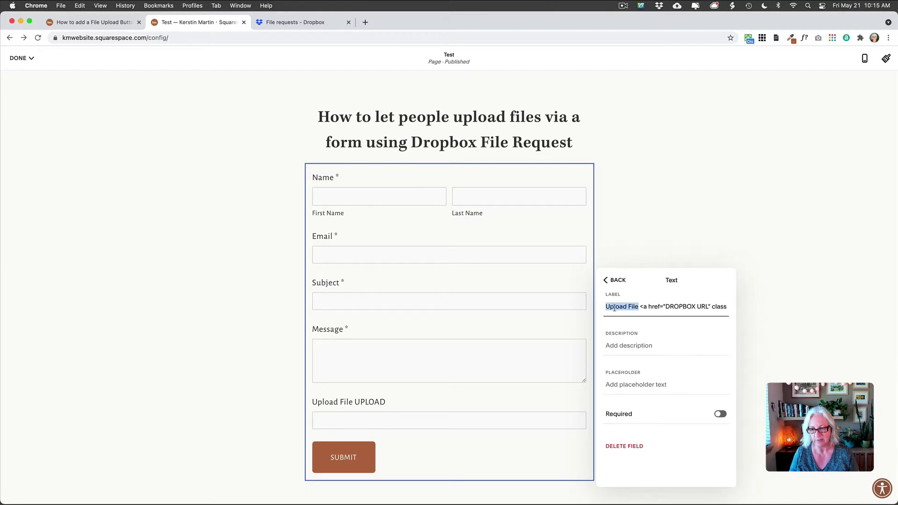
left_click(639, 307)
key("BackSpace")
key("BackSpace")
key("BackSpace")
key("BackSpace")
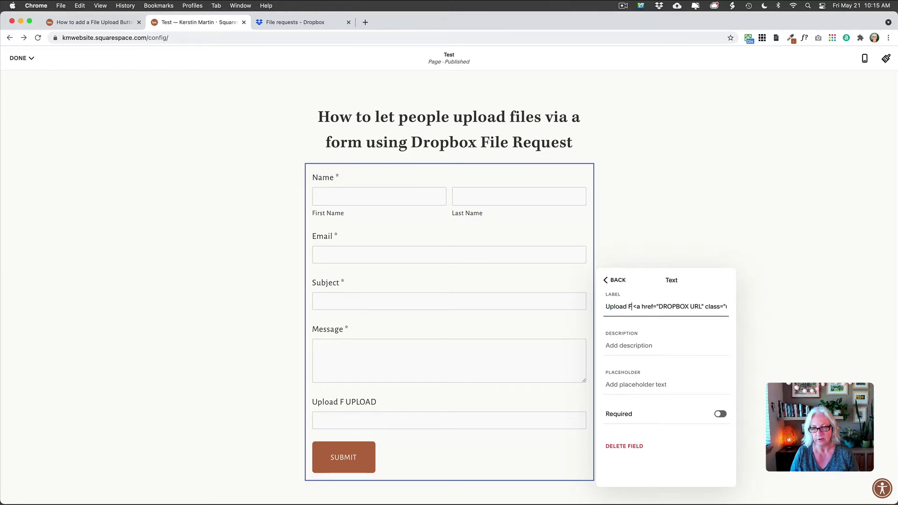
type("Photo")
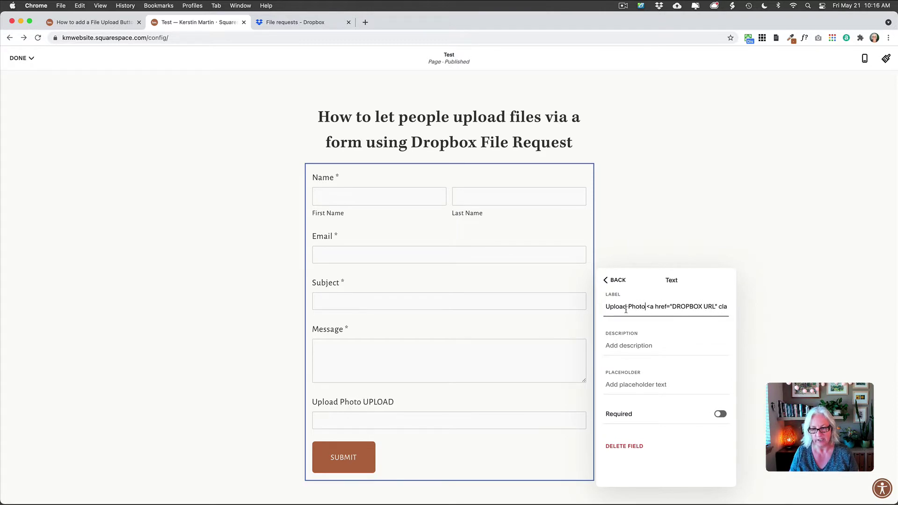
key("BackSpace")
key("BackSpace")
key("BackSpace")
key("BackSpace")
key("BackSpace")
type("Fil")
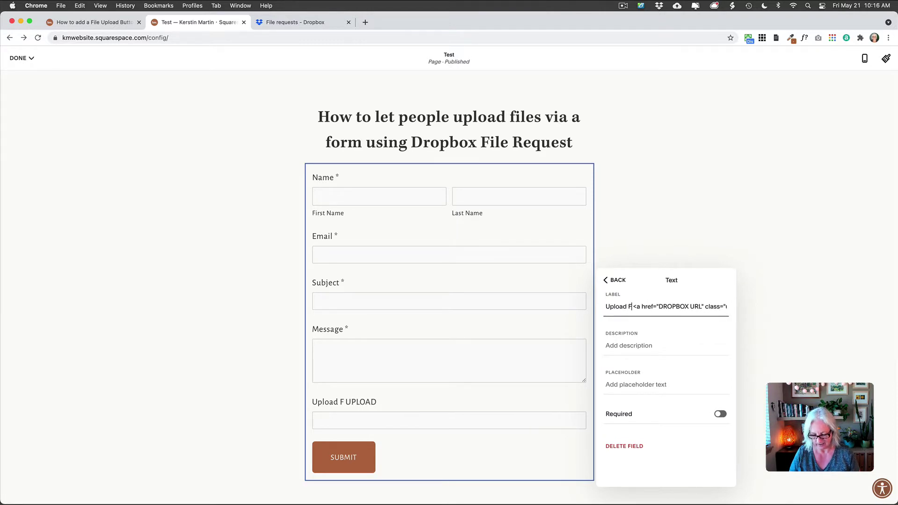
type("e")
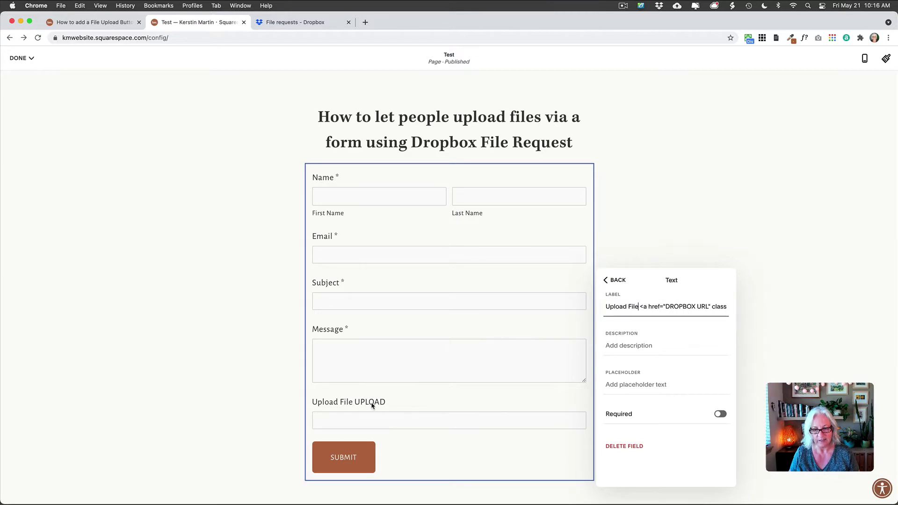
- Change the label's link text from UPLOAD to CLICK HERE
key("super+Right")
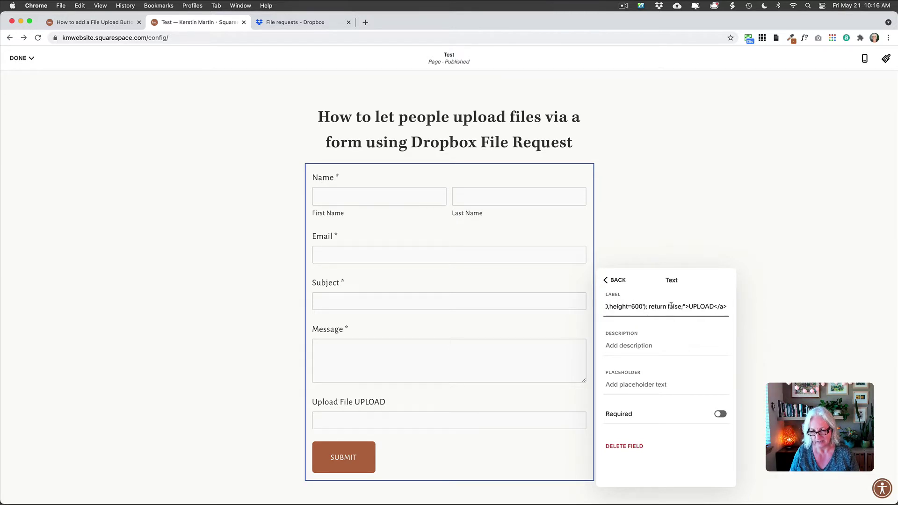
left_click(712, 307)
type("YOUR F")
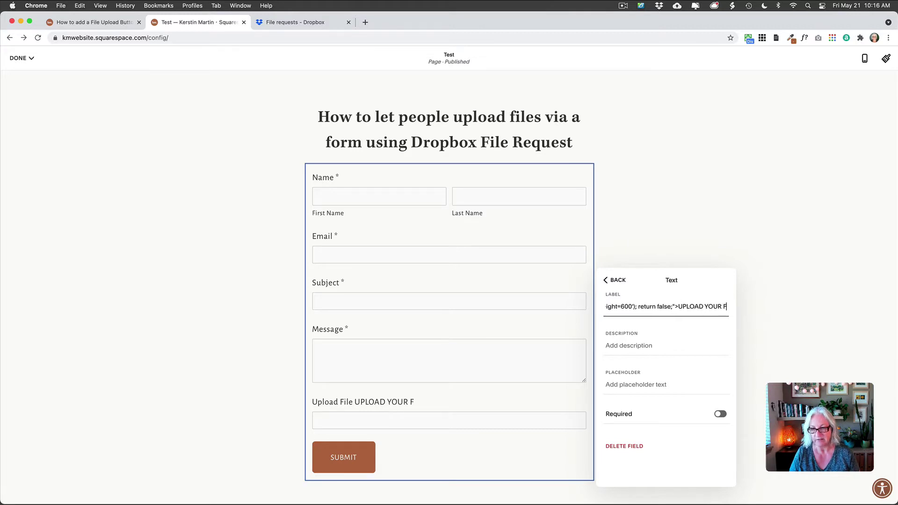
type("IL")
key("BackSpace")
key("BackSpace")
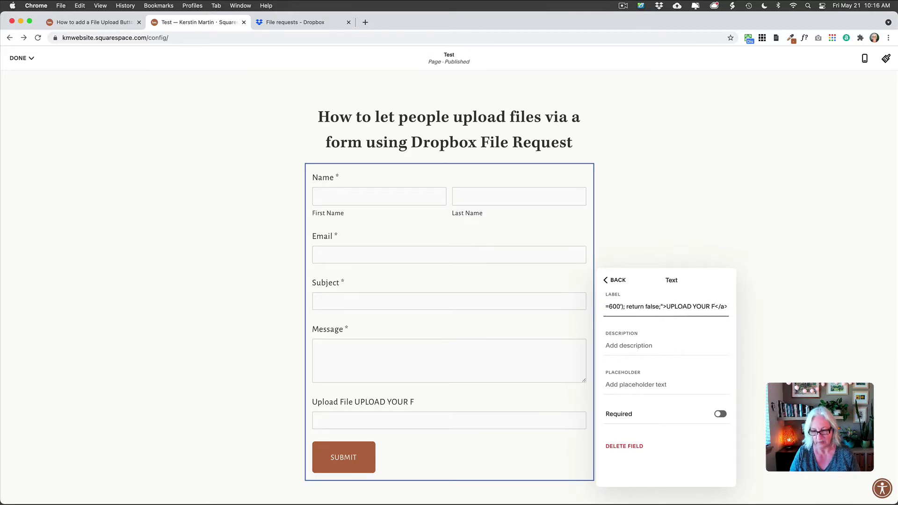
key("BackSpace")
key("BackSpace")
key("BackSpace")
key("BackSpace")
key("BackSpace")
key("BackSpace")
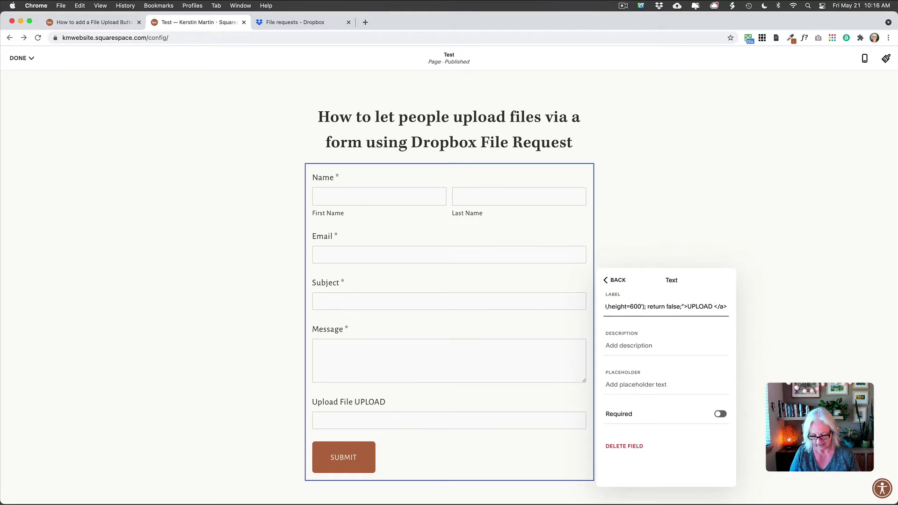
type("FILE")
key("BackSpace")
key("BackSpace")
key("BackSpace")
key("BackSpace")
key("BackSpace")
key("BackSpace")
key("BackSpace")
key("BackSpace")
key("BackSpace")
key("BackSpace")
key("BackSpace")
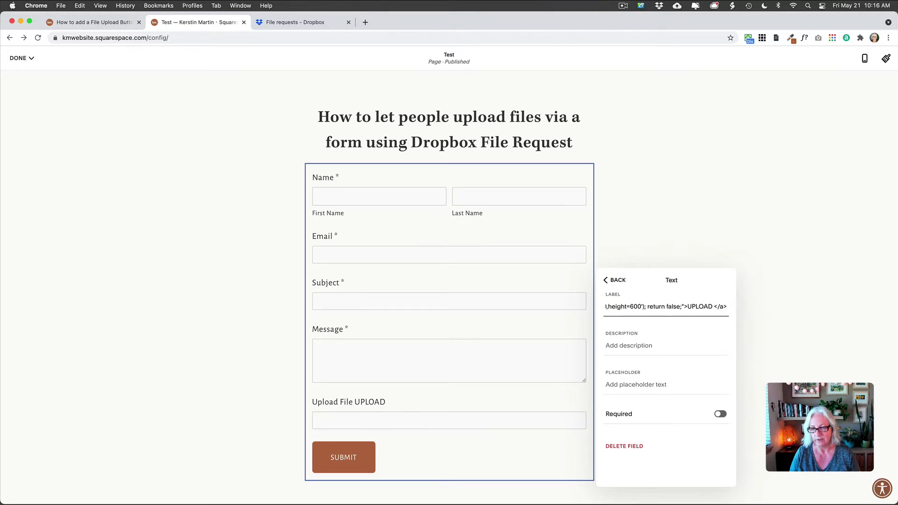
type("CLICK")
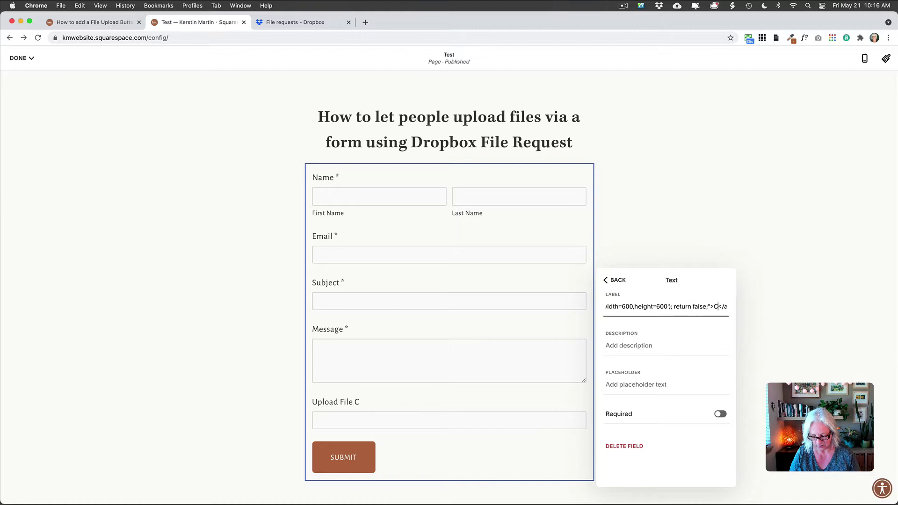
type(" HERE")
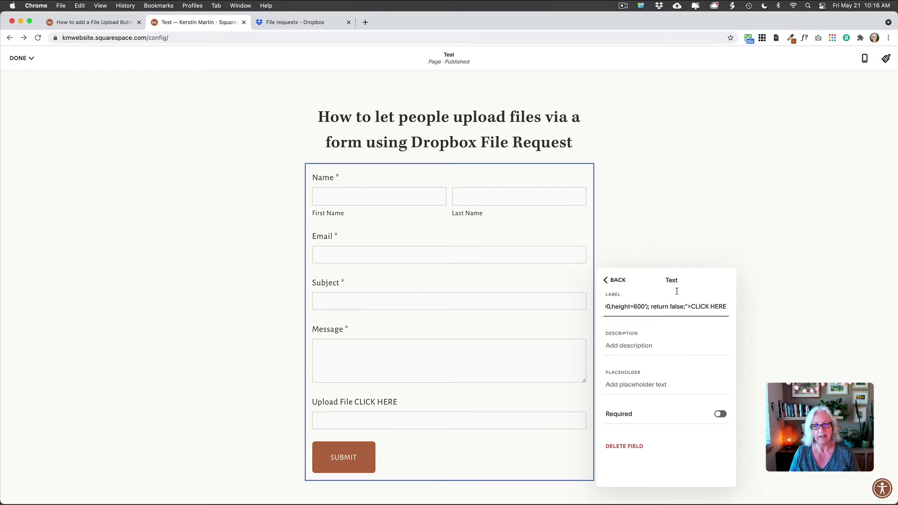
- Select the DROPBOX URL placeholder in the label code, then bring up Dropbox File requests
scroll(648, 308, "left", 10)
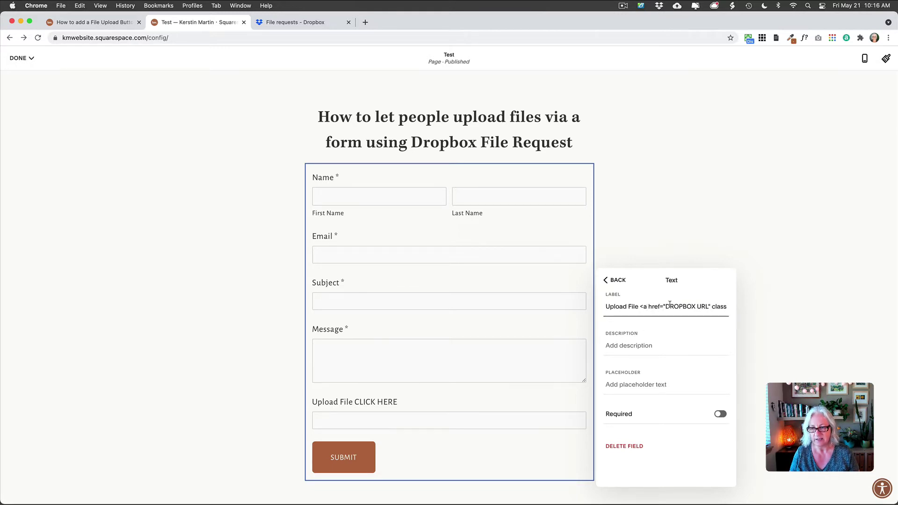
left_click_drag(667, 305, 707, 306)
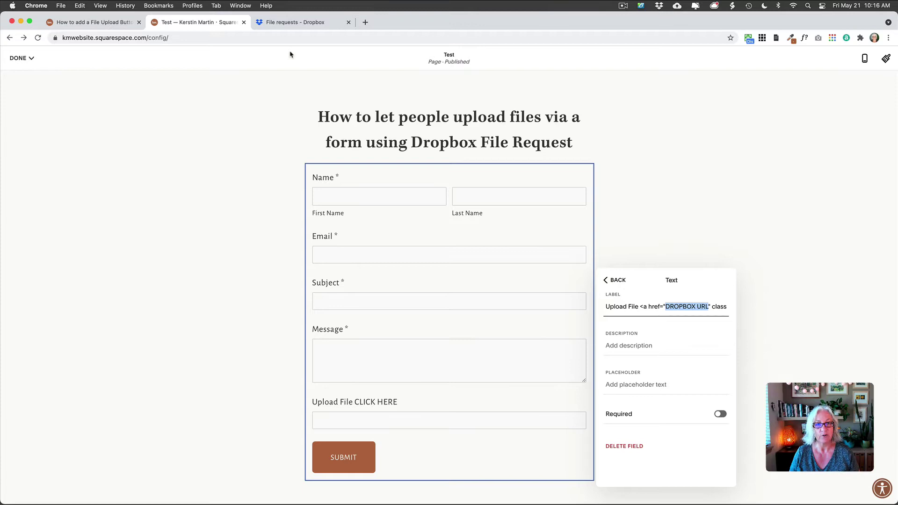
left_click(304, 23)
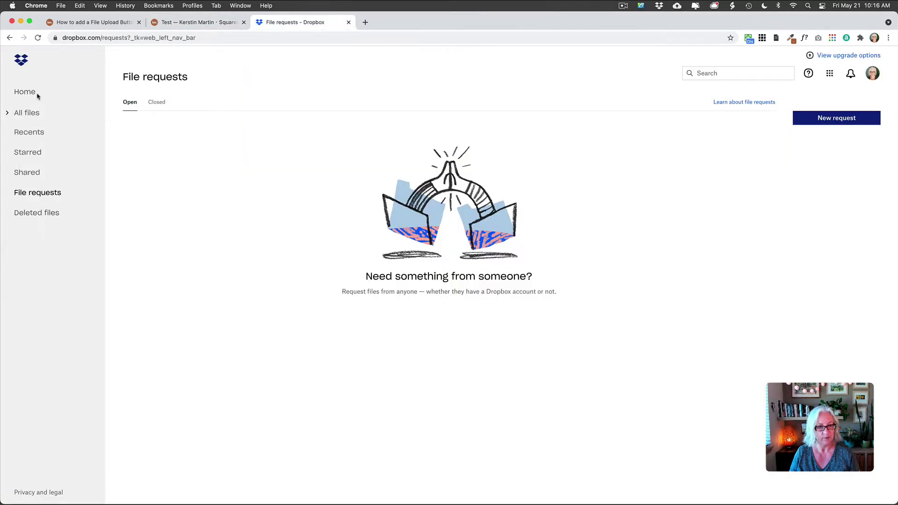
- Create a Dropbox file request titled 'My File Uploads' and copy its share link
left_click(40, 197)
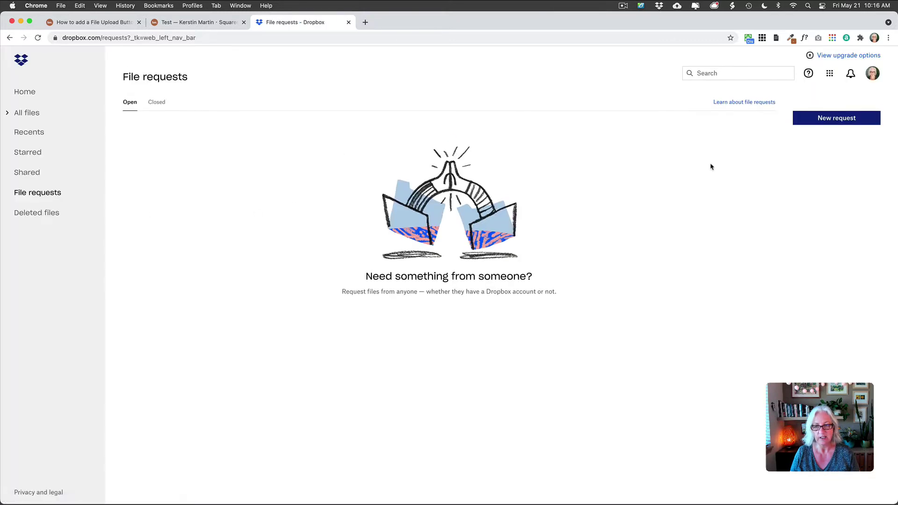
left_click(843, 122)
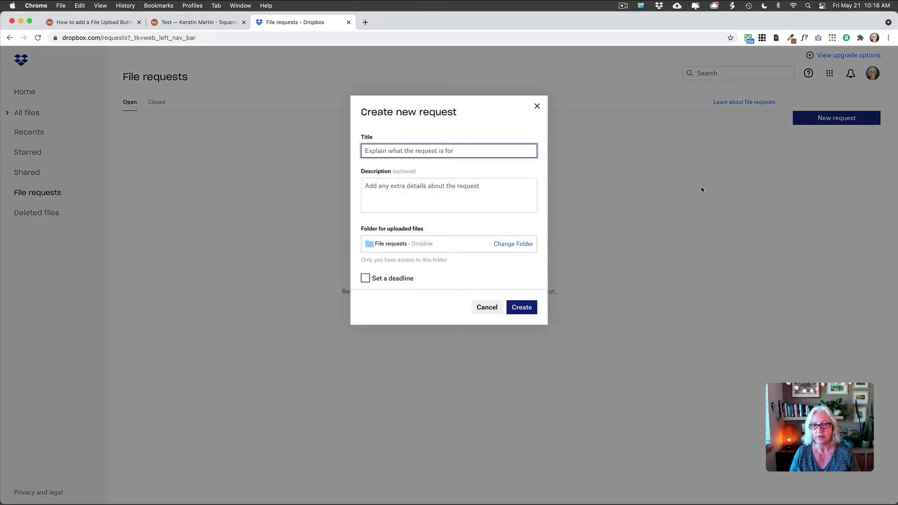
type("My F")
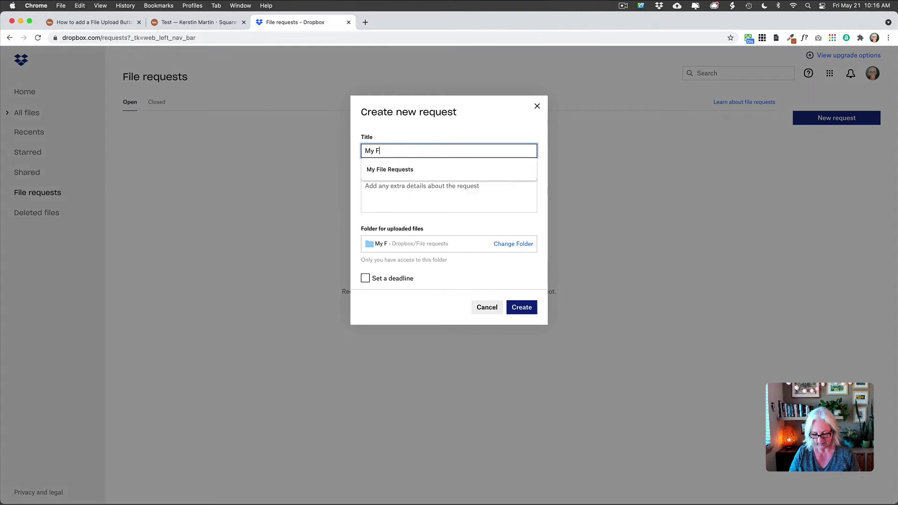
type("ile Uploads")
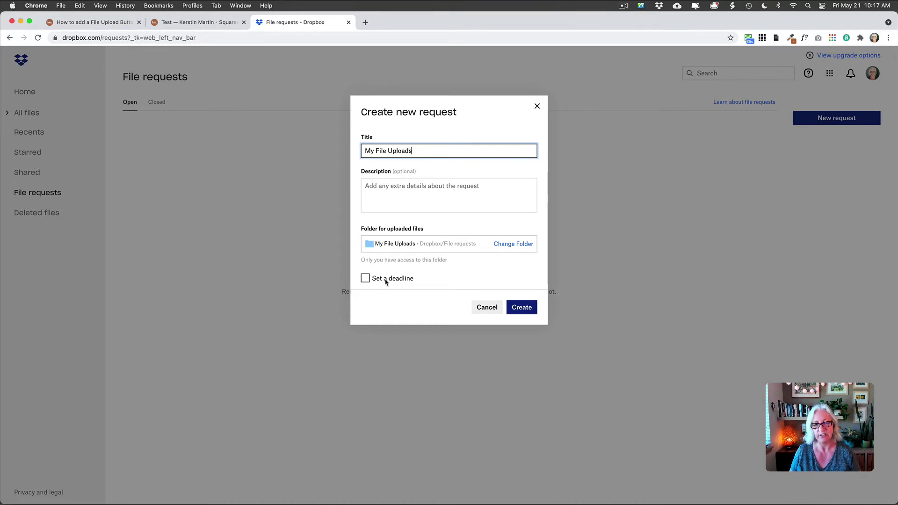
left_click(525, 309)
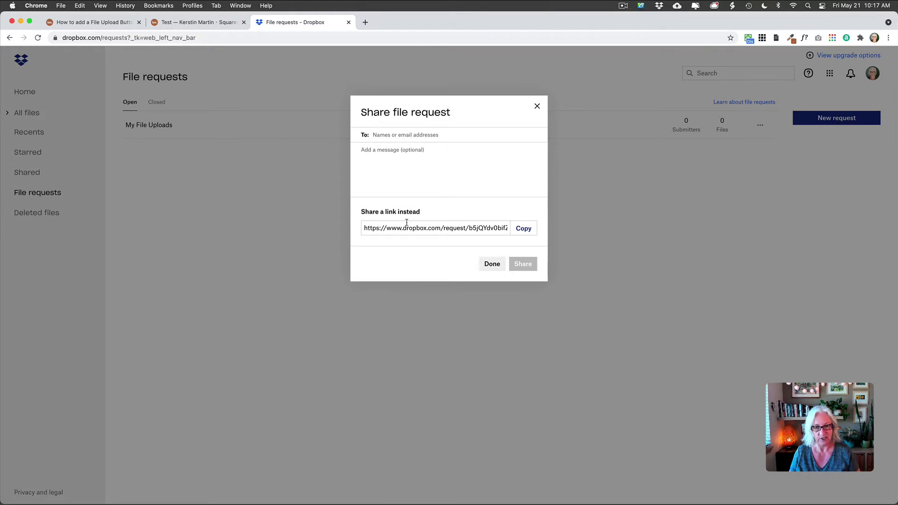
left_click(524, 230)
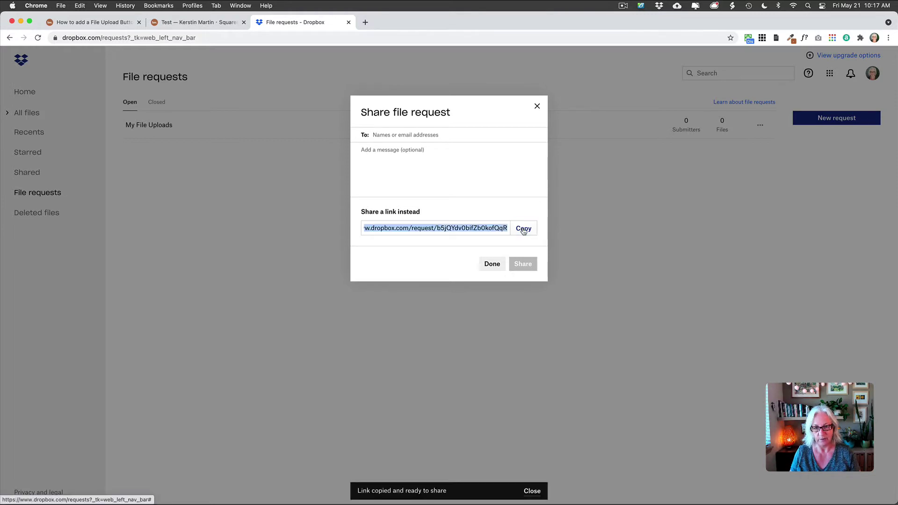
left_click(188, 24)
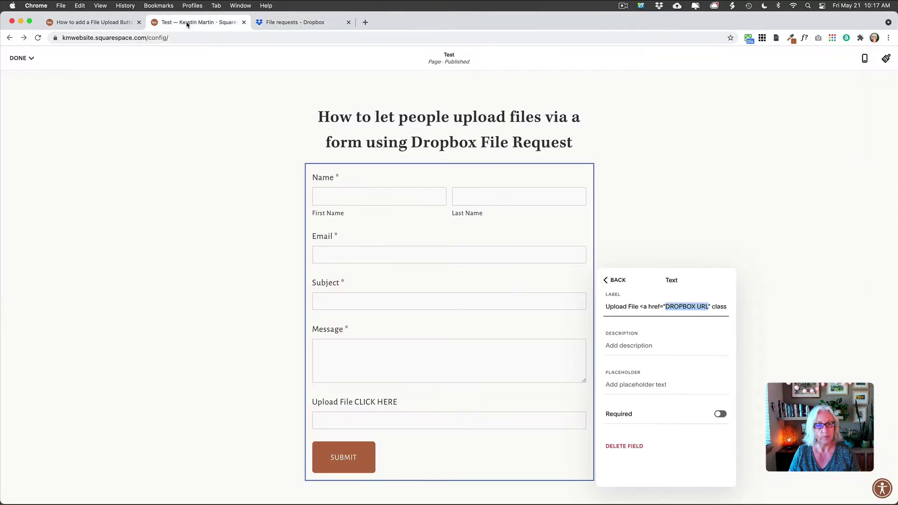
- Paste the Dropbox request link over both DROPBOX URL placeholders, in the href and window.open script
left_click(679, 308)
left_click(709, 307)
key("BackSpace")
key("BackSpace")
key("BackSpace")
key("BackSpace")
key("BackSpace")
key("BackSpace")
key("BackSpace")
key("BackSpace")
key("BackSpace")
key("BackSpace")
key("BackSpace")
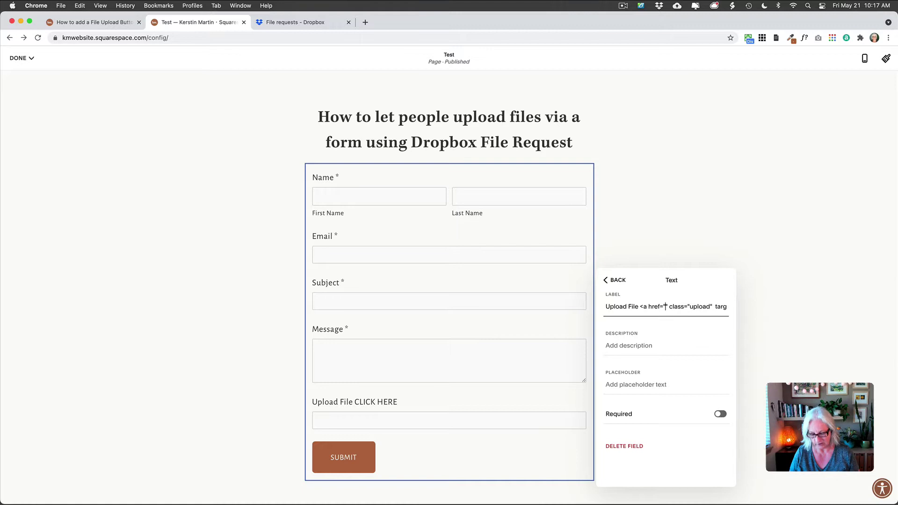
key("super+v")
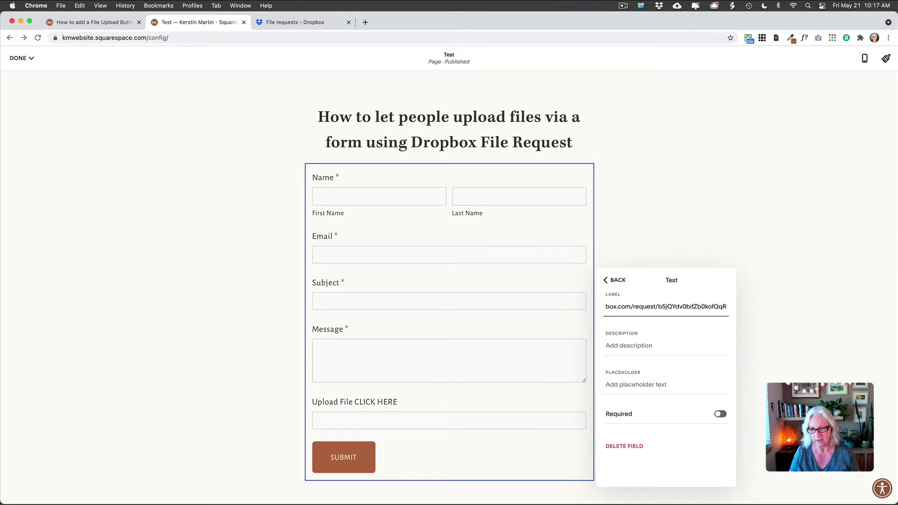
key("Right")
key("Right")
key("Right")
key("Right")
key("Right")
key("Right")
key("Right")
key("Right")
key("Right")
key("Right")
key("Right")
key("Right")
key("Right")
key("Right")
key("Right")
key("Right")
key("Right")
key("Right")
key("Right")
key("Right")
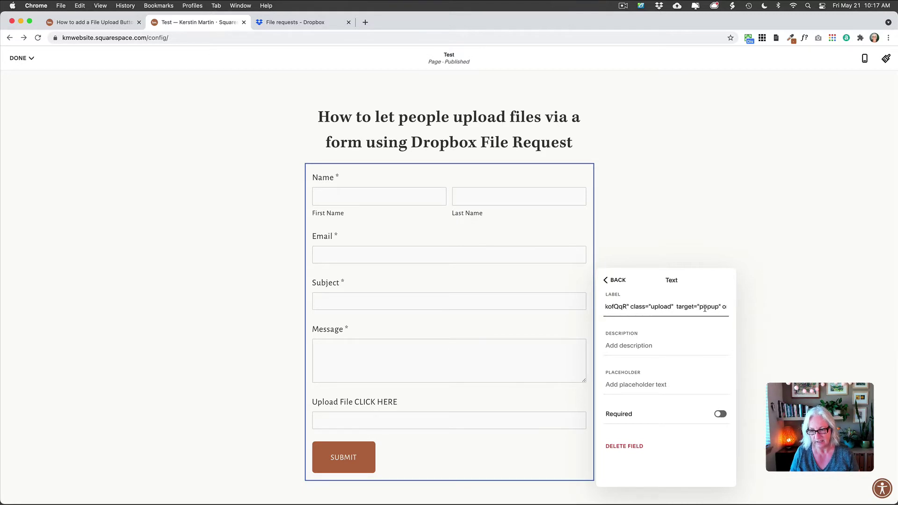
key("Right")
key("Right")
key("Right")
key("Right")
key("Right")
key("Right")
key("Right")
key("Right")
key("Right")
key("Right")
key("Right")
key("Right")
key("Right")
key("Right")
key("Right")
key("Right")
key("Right")
key("Right")
key("Right")
key("Right")
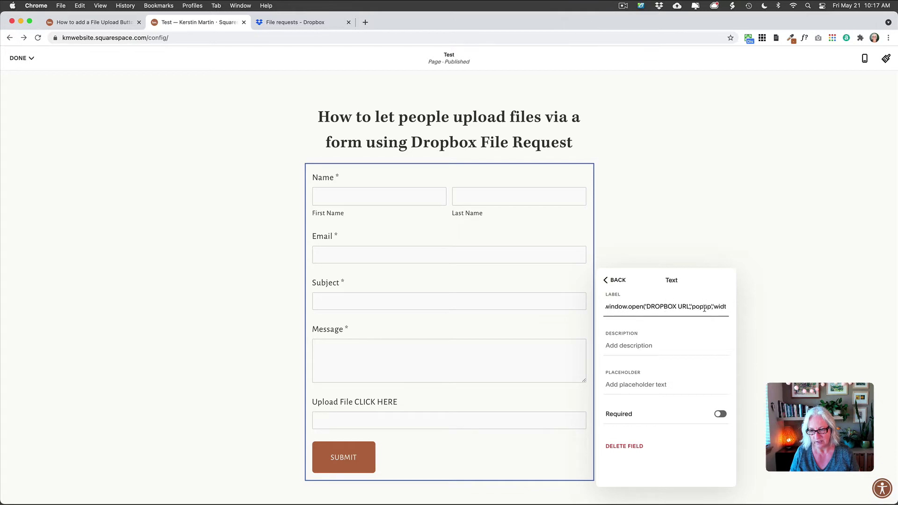
left_click(690, 307)
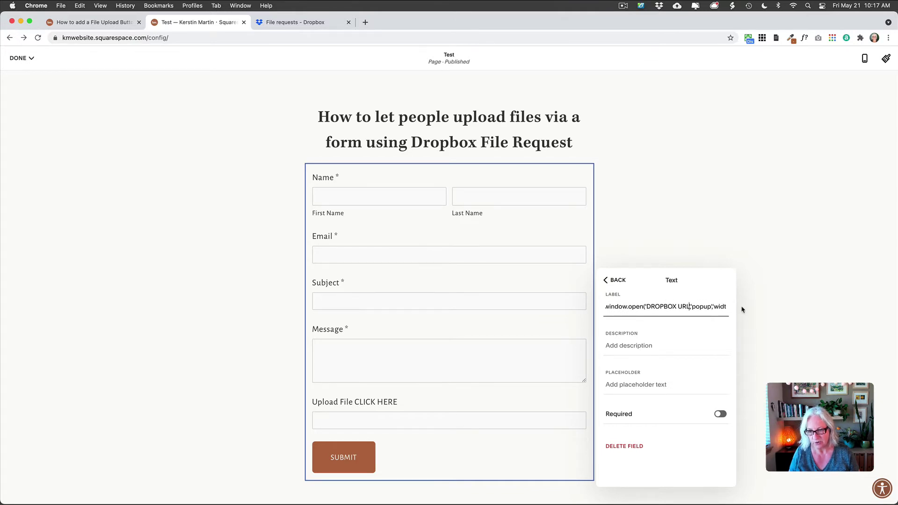
key("BackSpace")
key("BackSpace")
key("BackSpace")
key("BackSpace")
key("BackSpace")
key("BackSpace")
key("BackSpace")
key("BackSpace")
key("BackSpace")
key("BackSpace")
key("BackSpace")
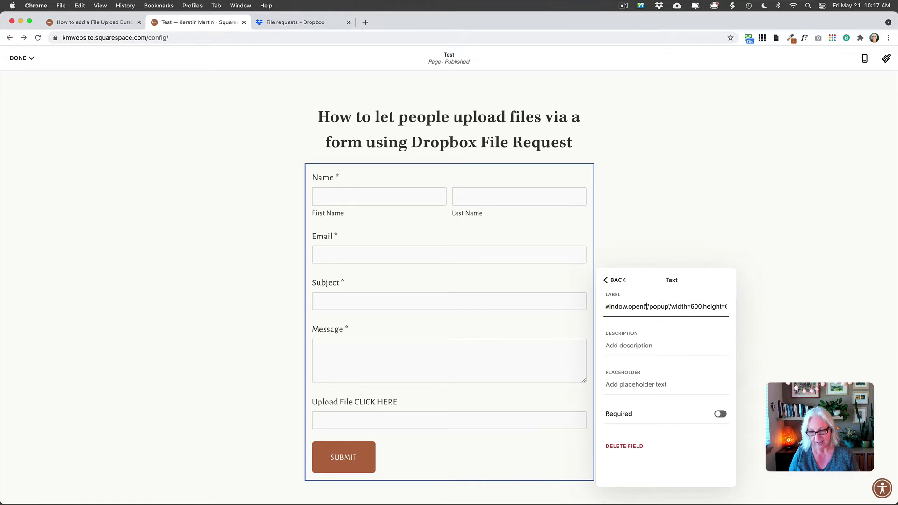
key("super+v")
key("Right")
key("Right")
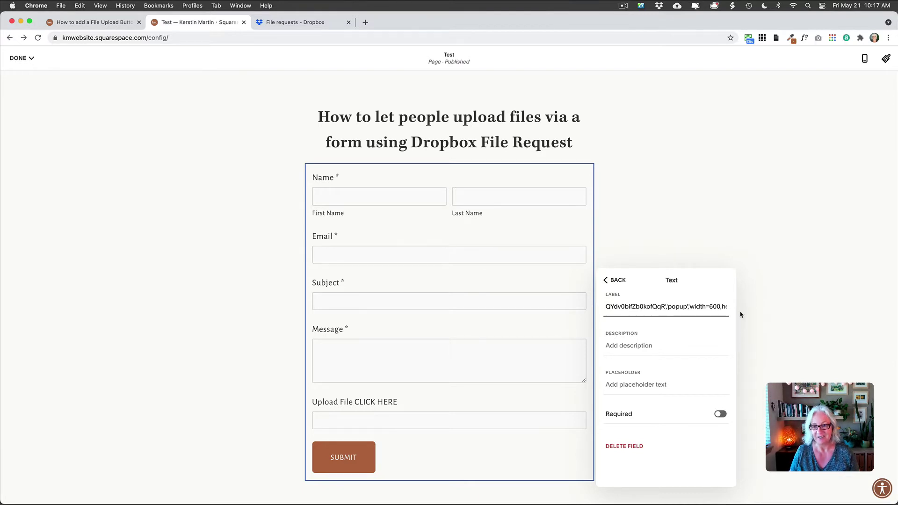
- Save the page and open the Dropbox upload popup from the form's CLICK HERE link
left_click(773, 325)
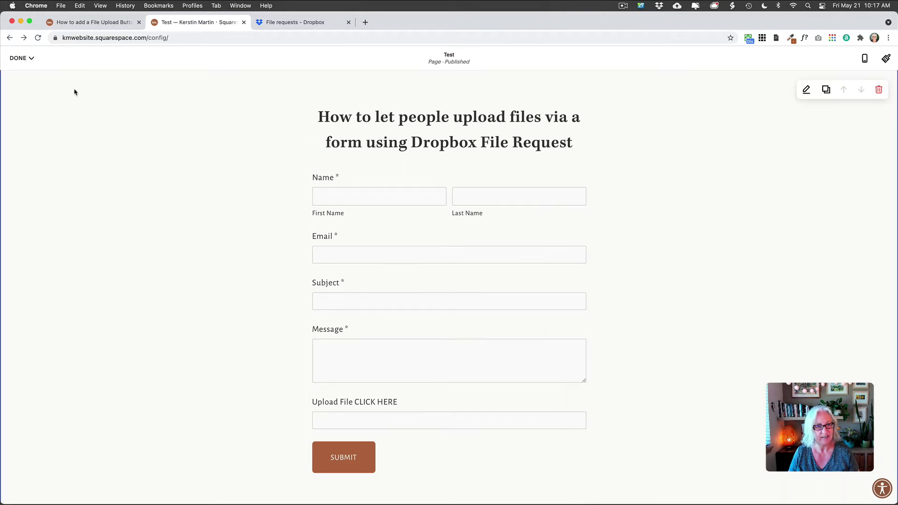
left_click(22, 75)
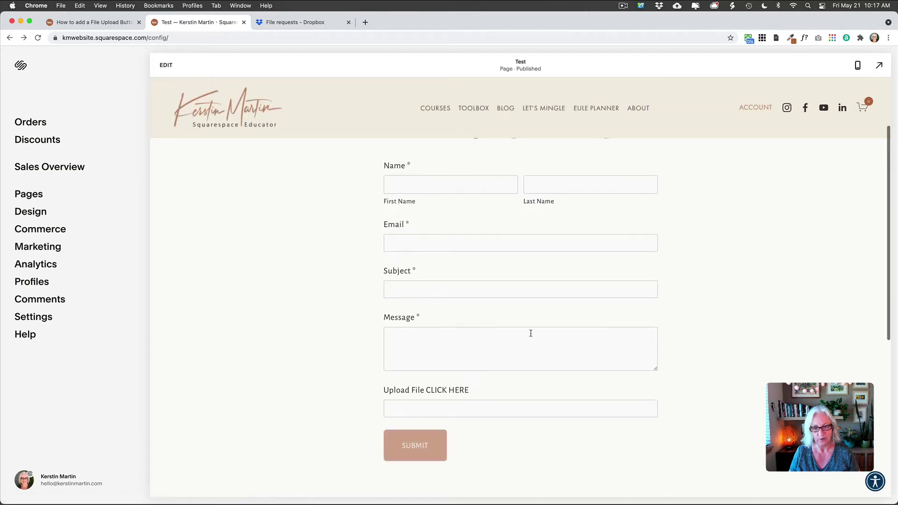
left_click(458, 389)
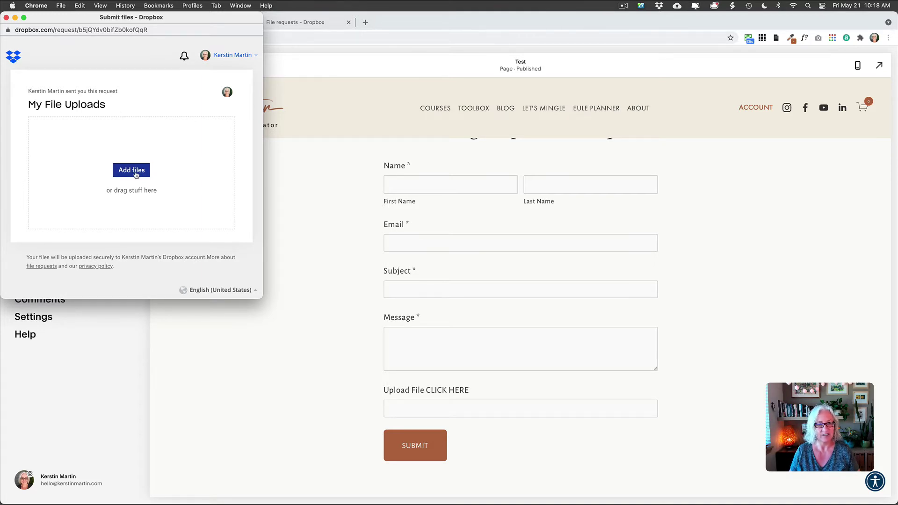
- Upload SQS Form Button.png from the computer through the file request popup
left_click(135, 173)
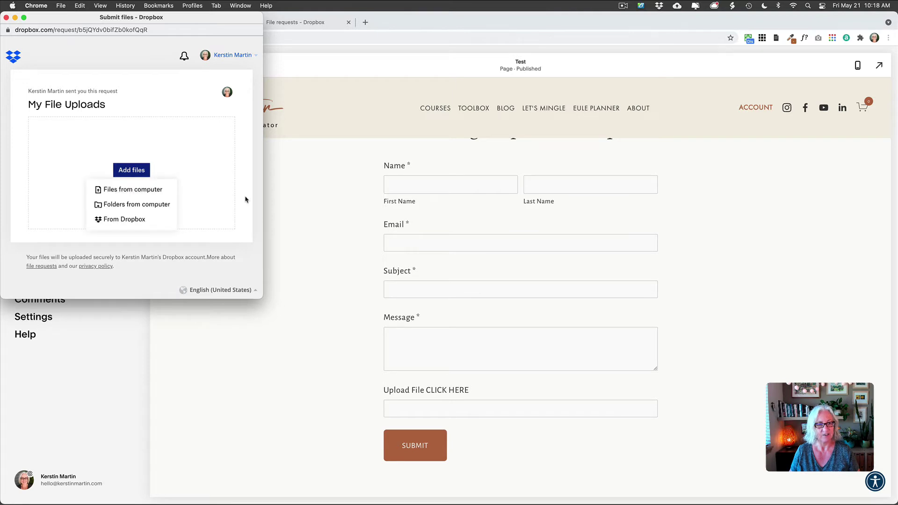
left_click(125, 189)
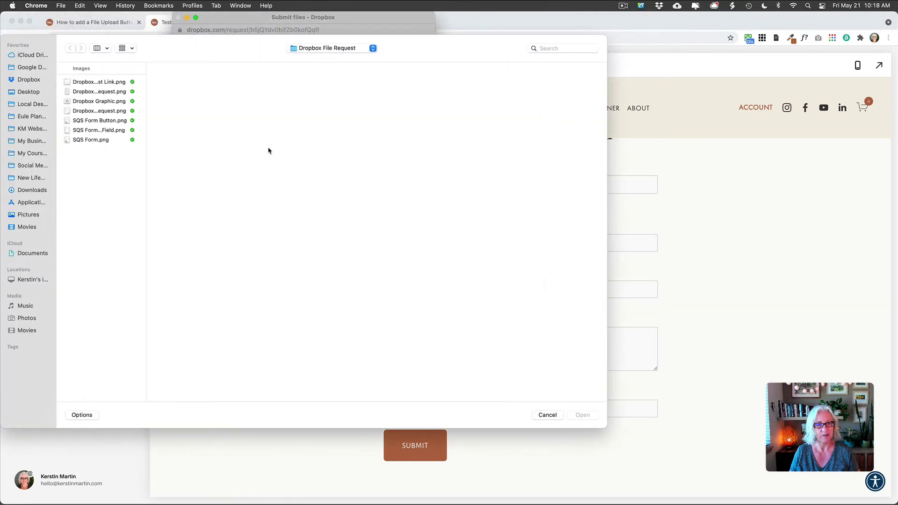
left_click(115, 123)
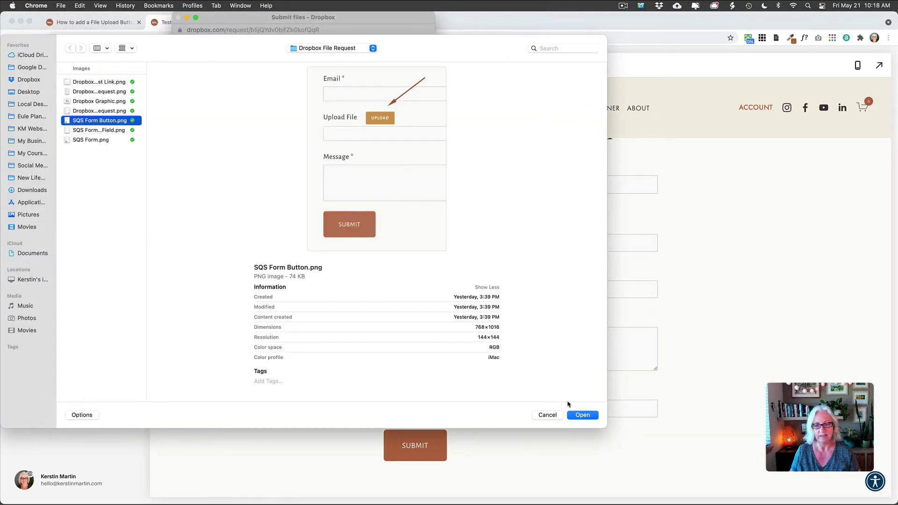
left_click(583, 415)
left_click(218, 256)
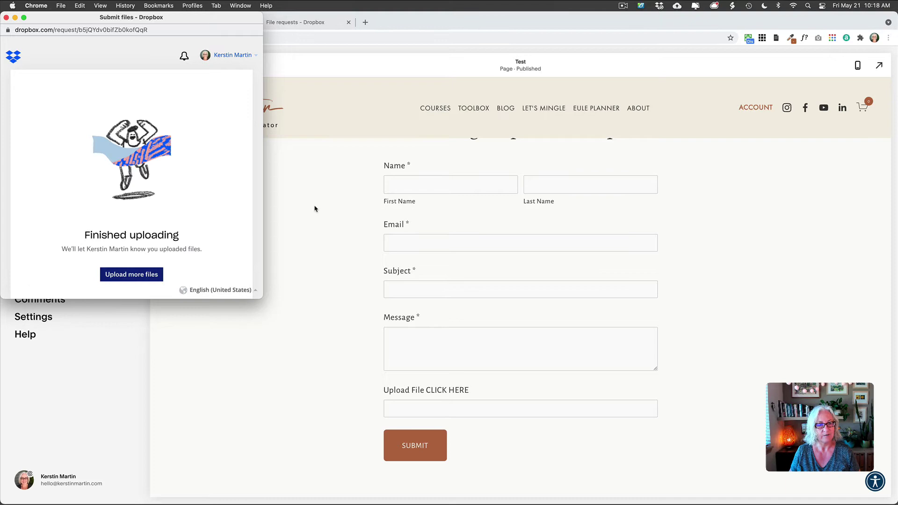
- Confirm SQS Form Button.png landed in Dropbox's My File Uploads folder, then return to Squarespace
left_click(6, 18)
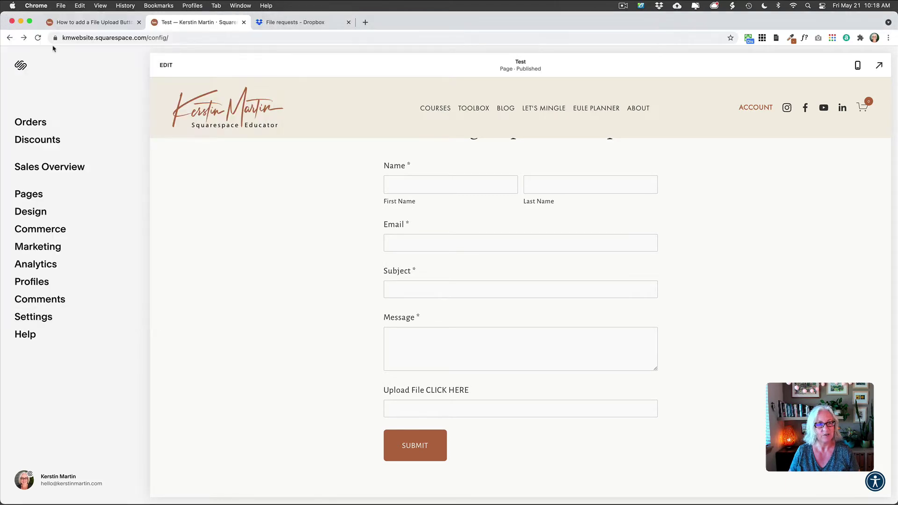
left_click(289, 23)
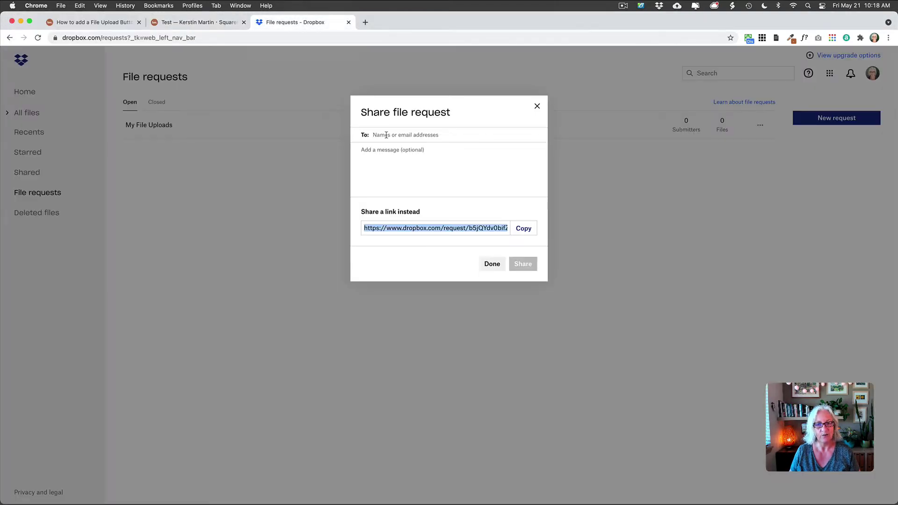
left_click(495, 269)
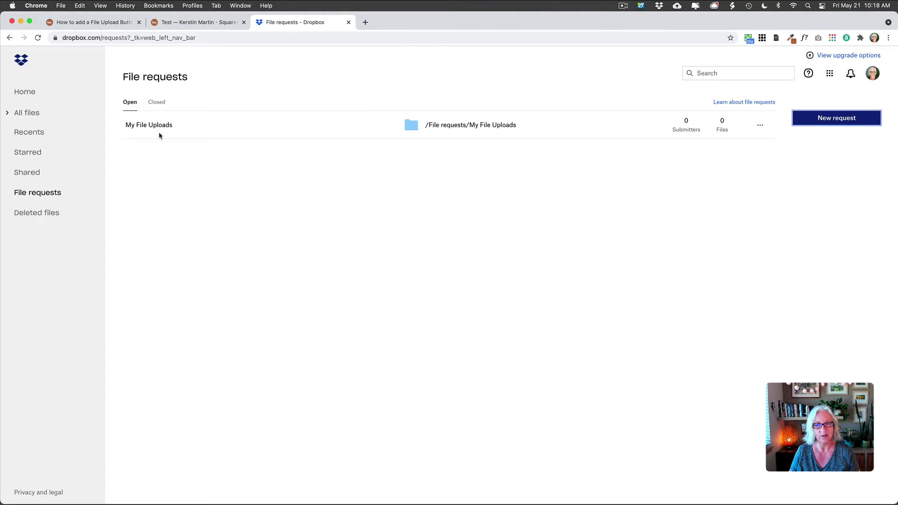
left_click(38, 38)
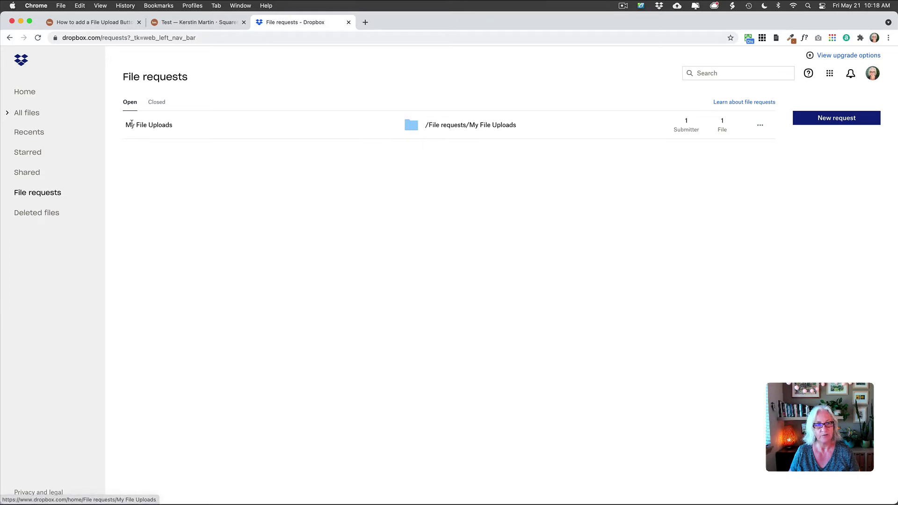
left_click(482, 126)
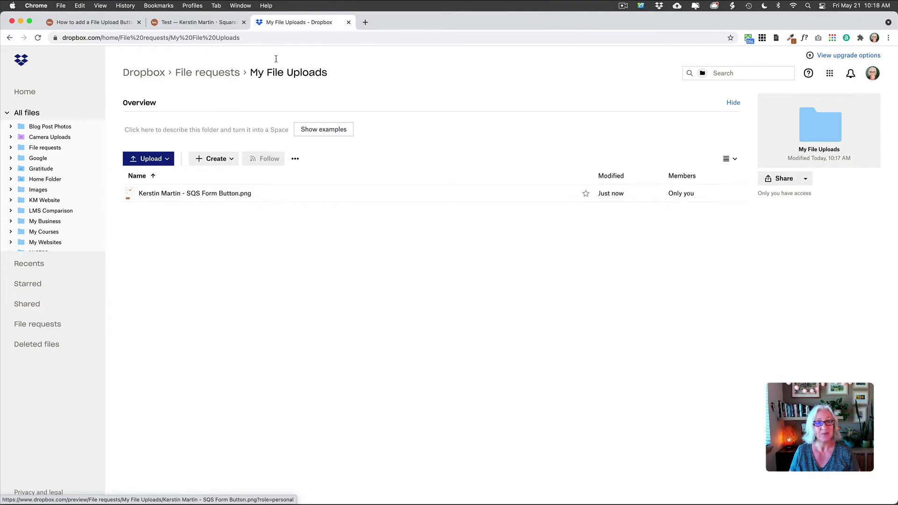
left_click(202, 24)
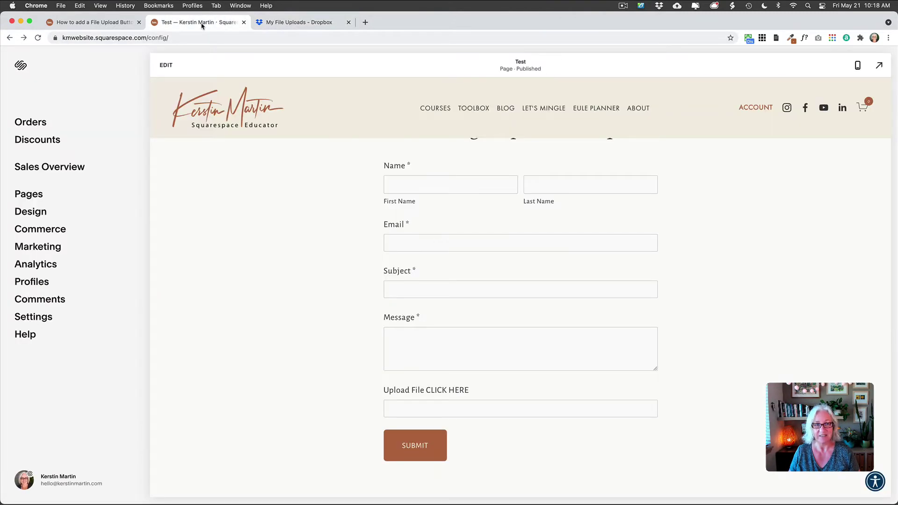
- Highlight the tutorial's Dropbox upload-button CSS block for copying, then return to the form page
scroll(303, 249, "up", 1)
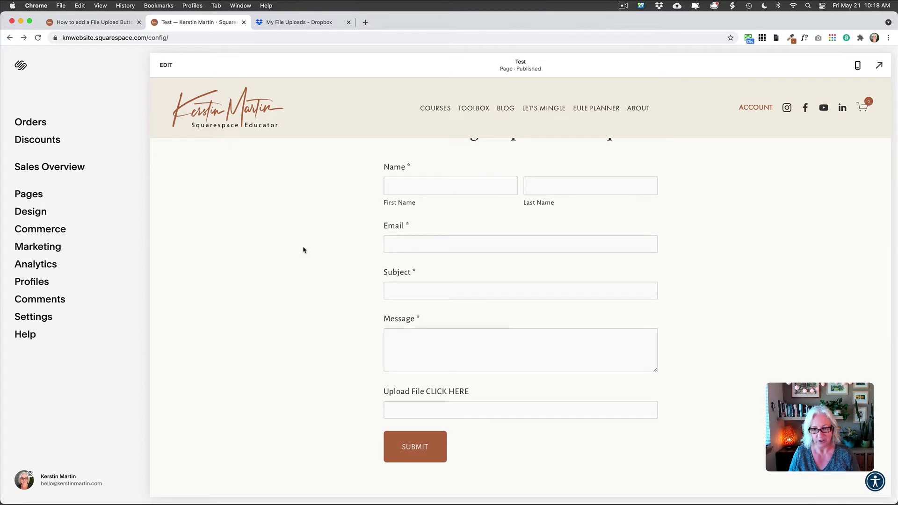
scroll(303, 249, "up", 2)
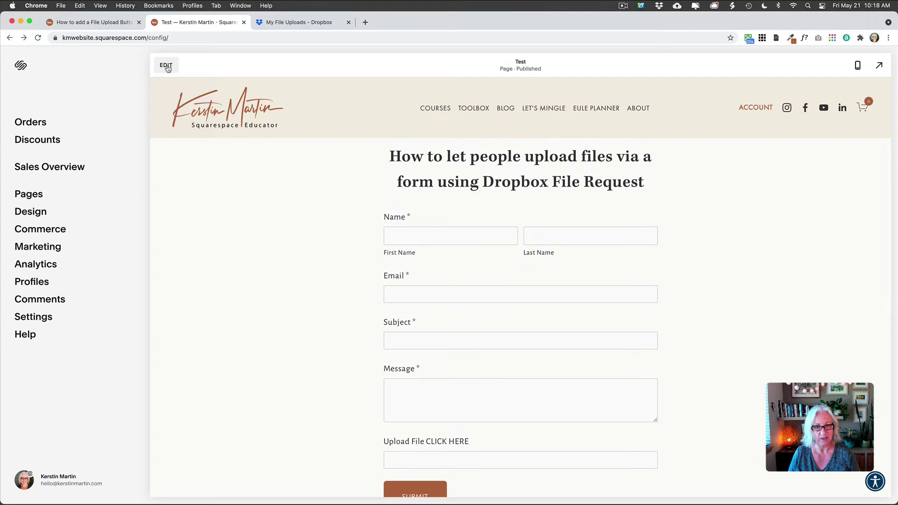
left_click(93, 22)
scroll(222, 335, "down", 15)
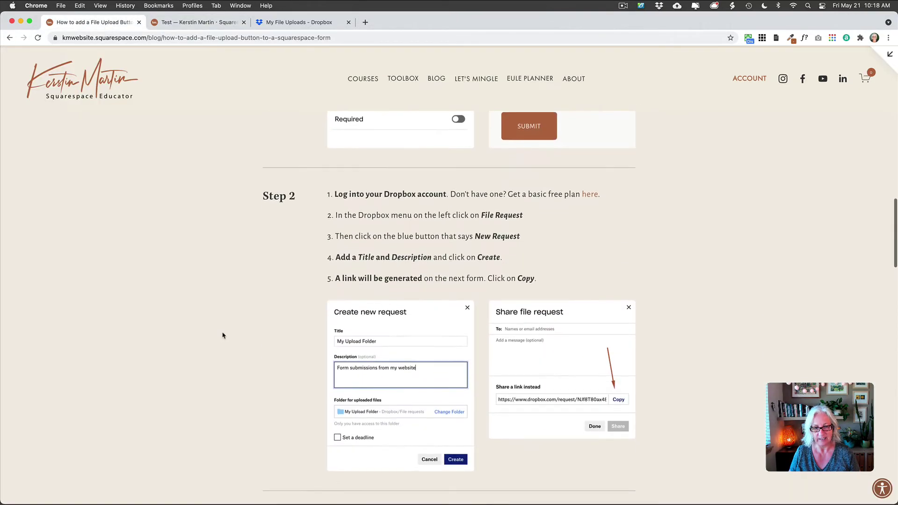
scroll(223, 336, "down", 5)
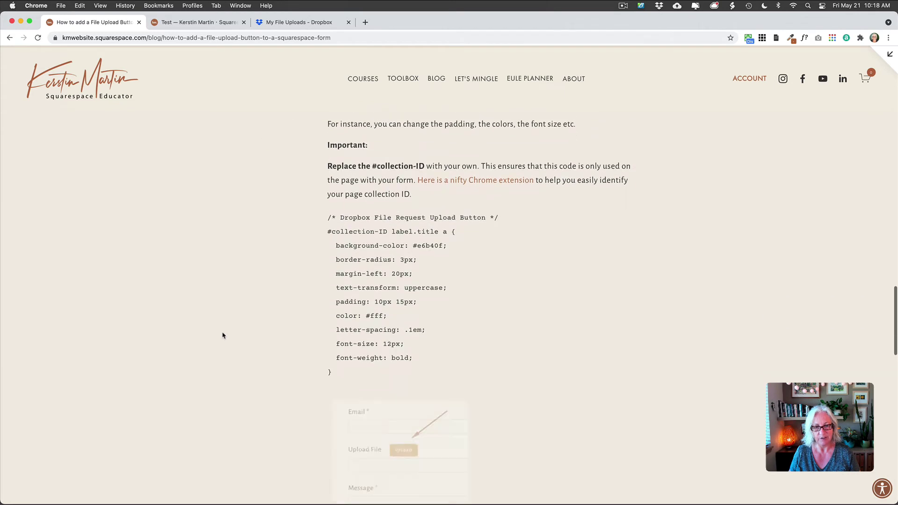
left_click_drag(326, 215, 365, 373)
key("super+c")
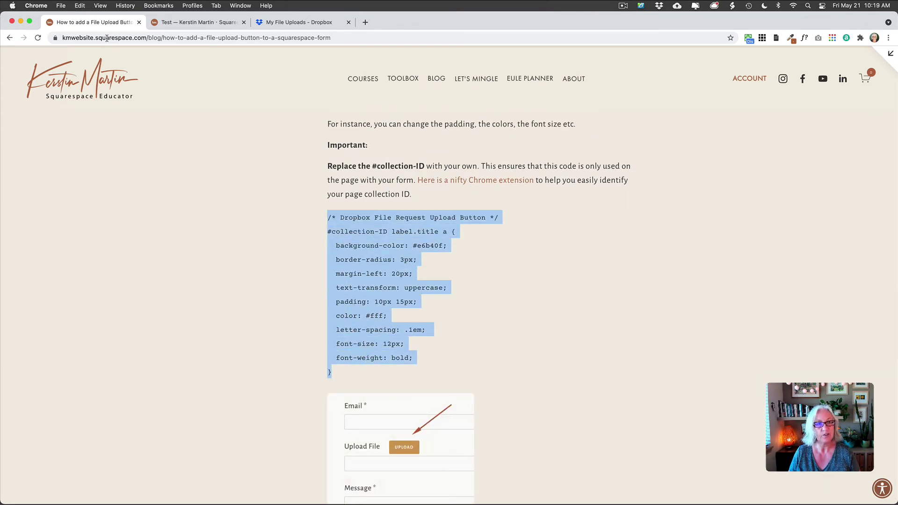
left_click(191, 23)
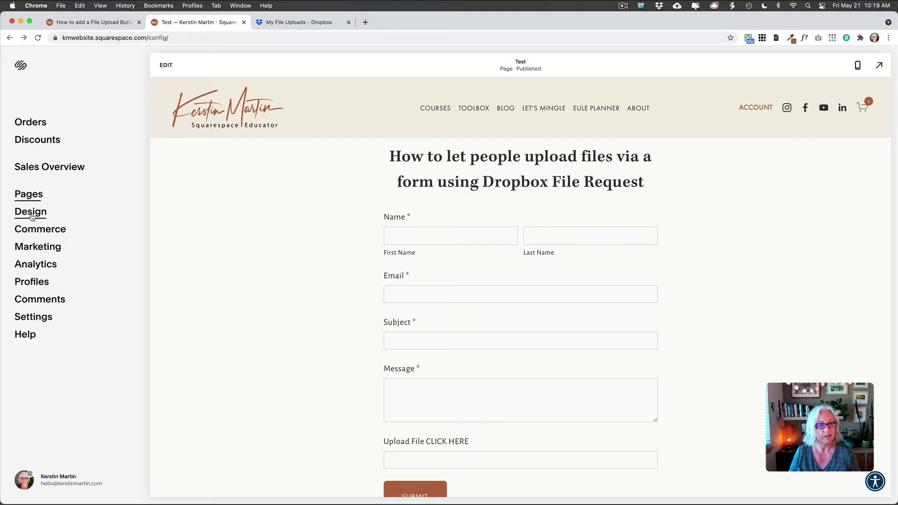
- Paste the Dropbox File Request upload-button CSS block above the existing code in Design > Custom CSS
left_click(31, 215)
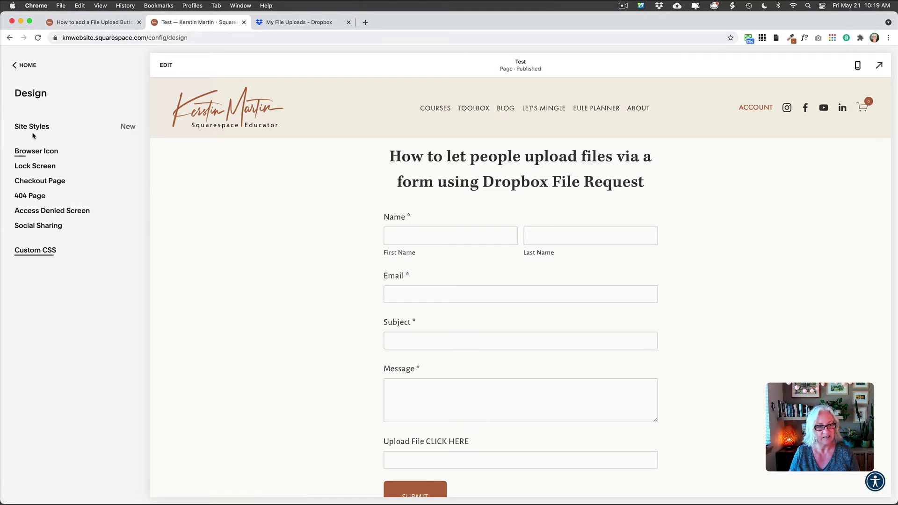
left_click(37, 253)
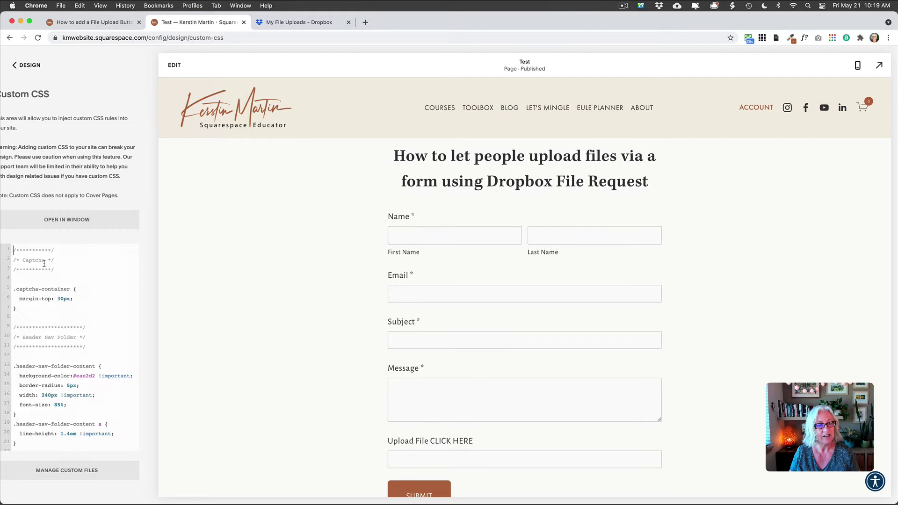
left_click(33, 252)
key("Return")
key("Return")
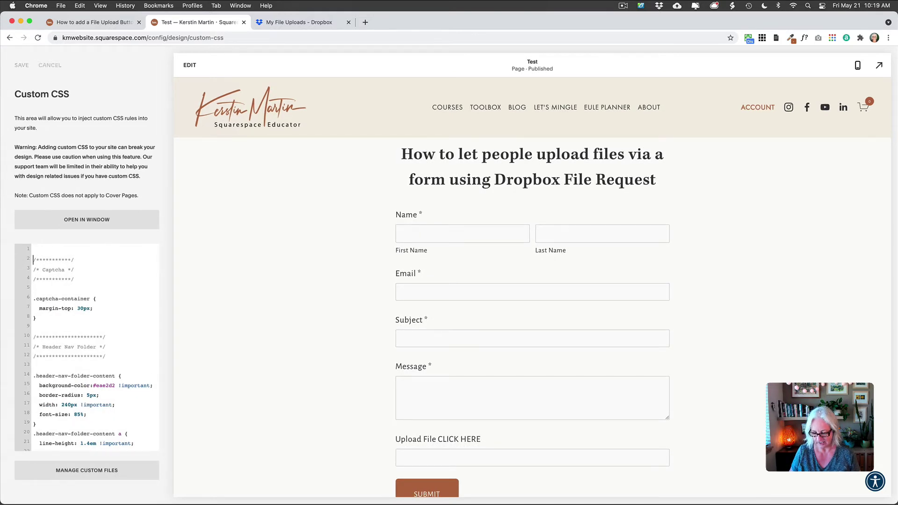
key("super+v")
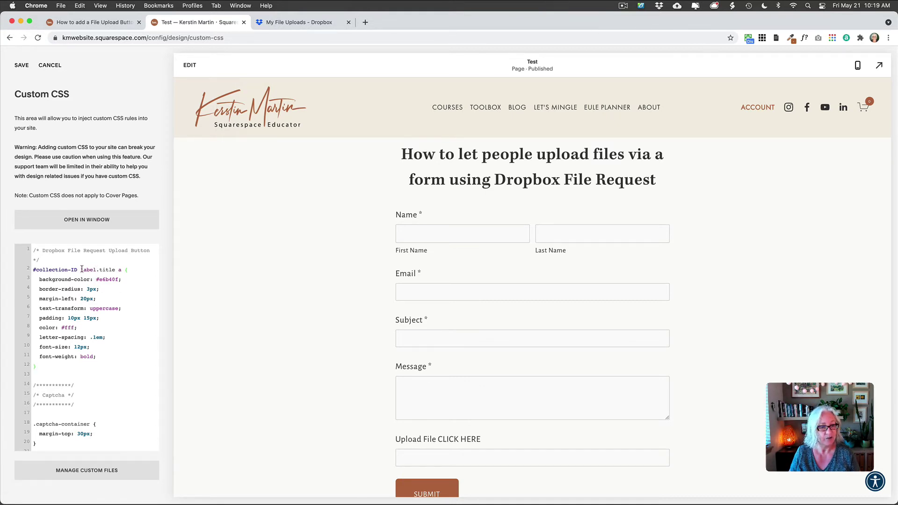
- Copy the Test page's collection ID using the Find Squarespace IDs extension
left_click_drag(81, 269, 31, 271)
key("super+c")
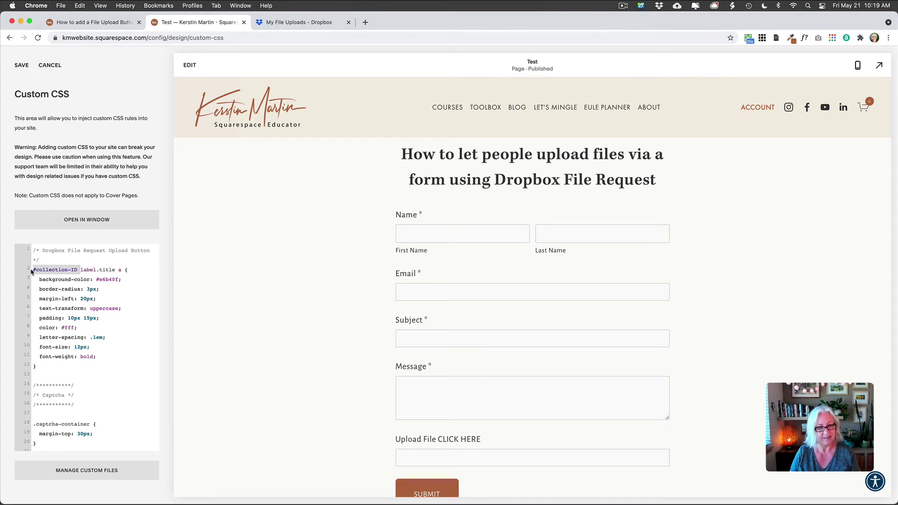
key("BackSpace")
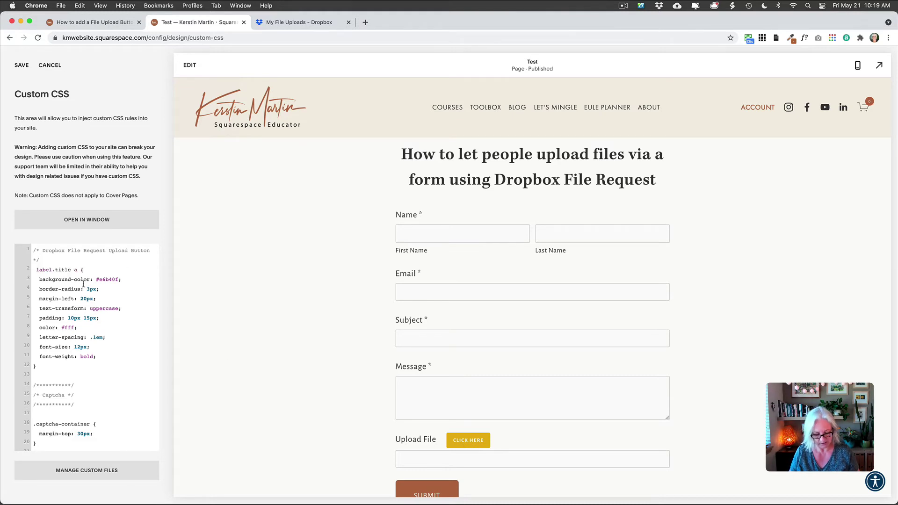
key("super+v")
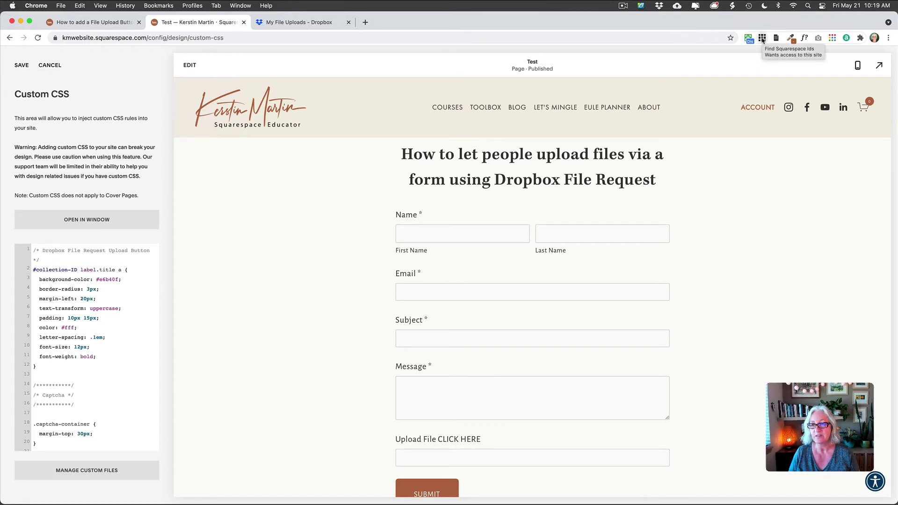
left_click(762, 39)
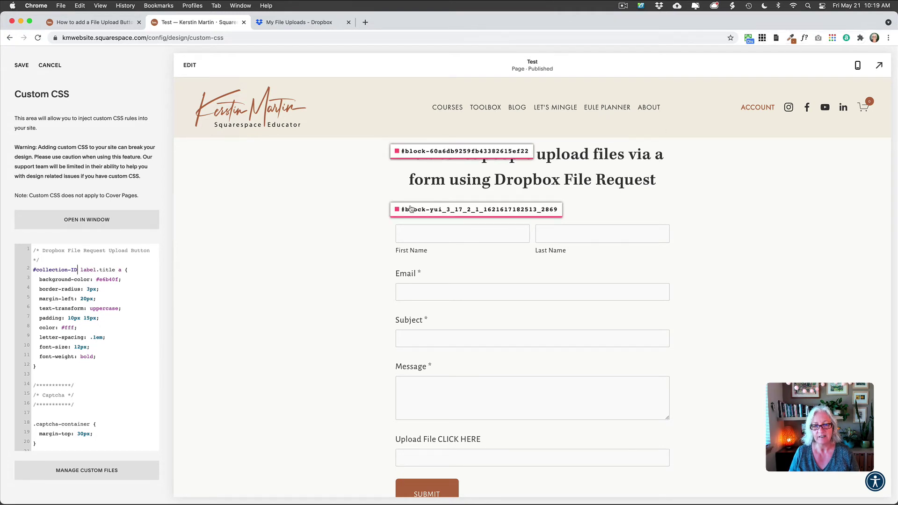
scroll(311, 212, "up", 2)
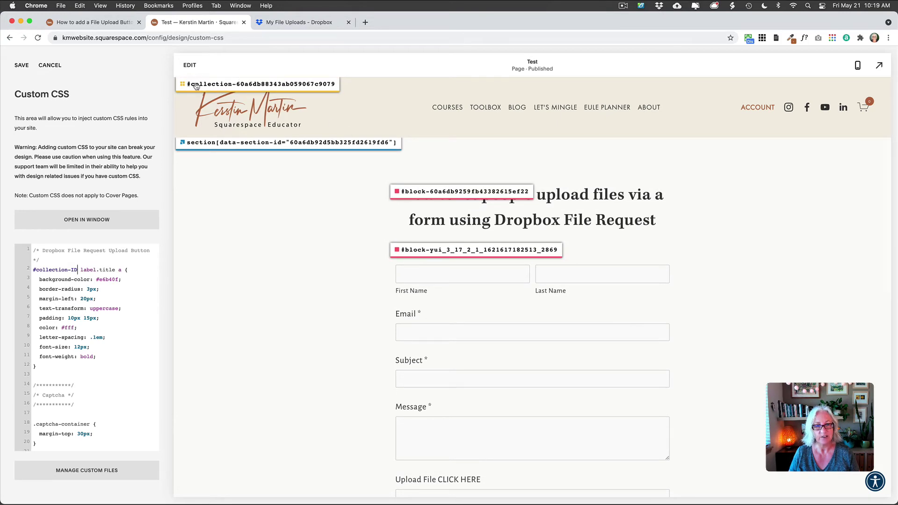
left_click(254, 87)
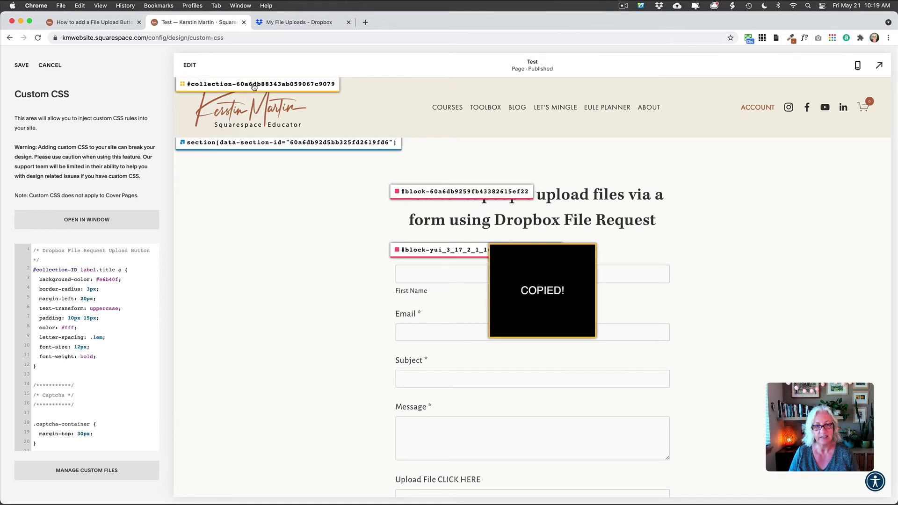
left_click(762, 39)
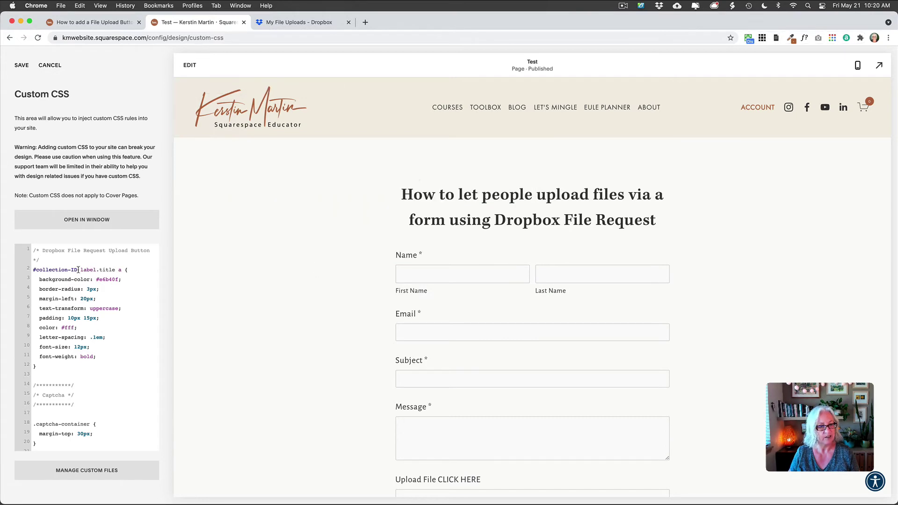
- Paste the collection ID over the #collection-ID placeholder on line 2 of the CSS
left_click_drag(78, 270, 27, 277)
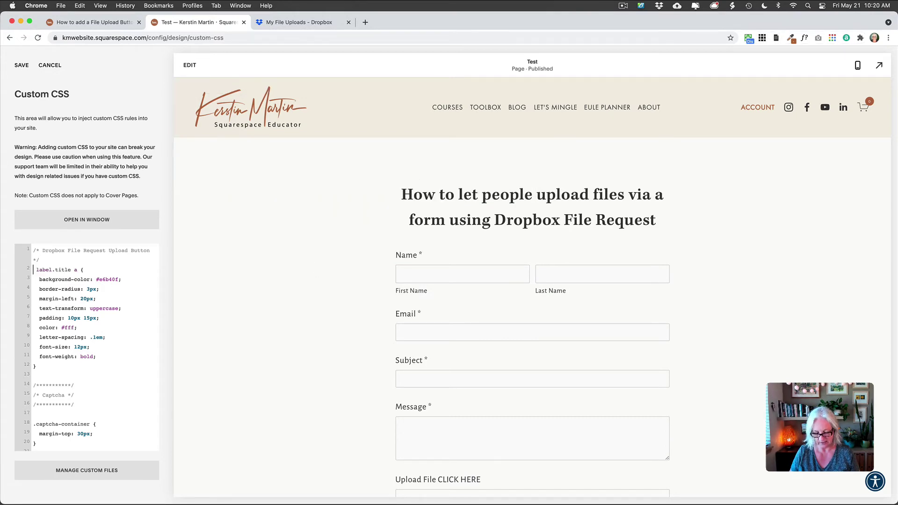
key("super+v")
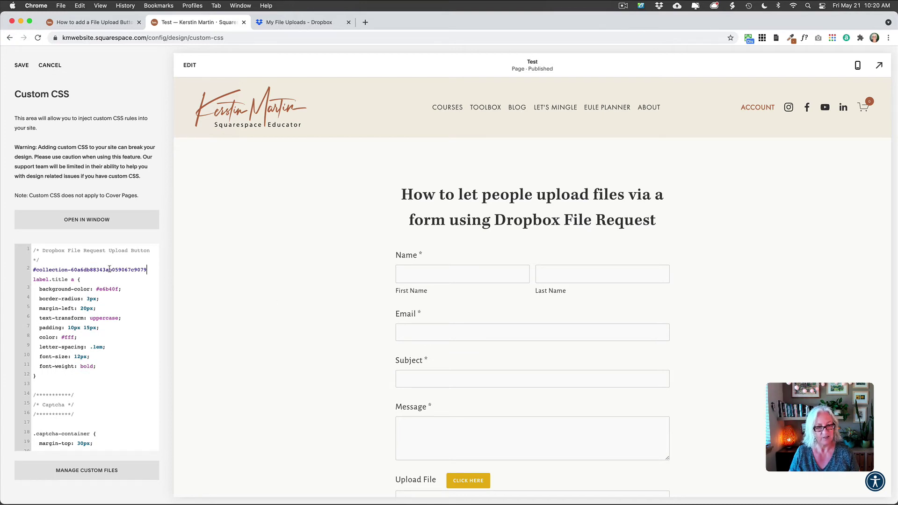
scroll(300, 344, "down", 1)
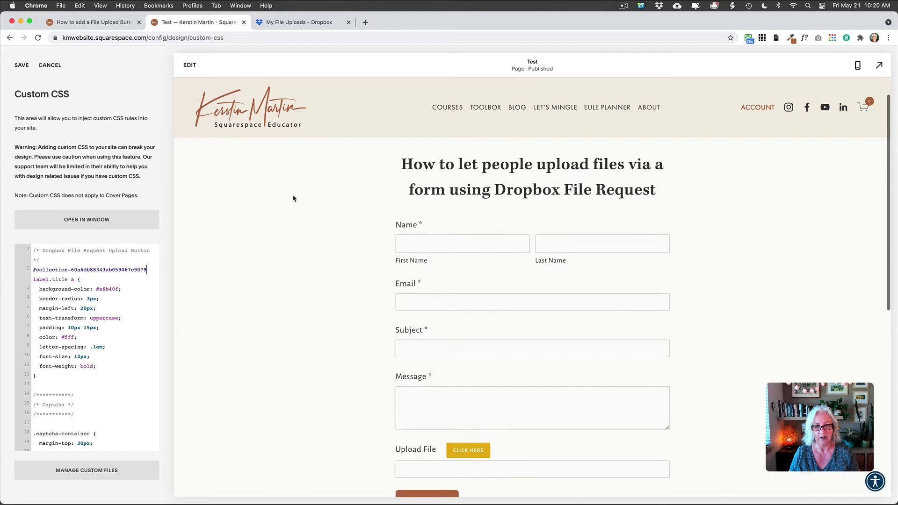
scroll(462, 310, "down", 3)
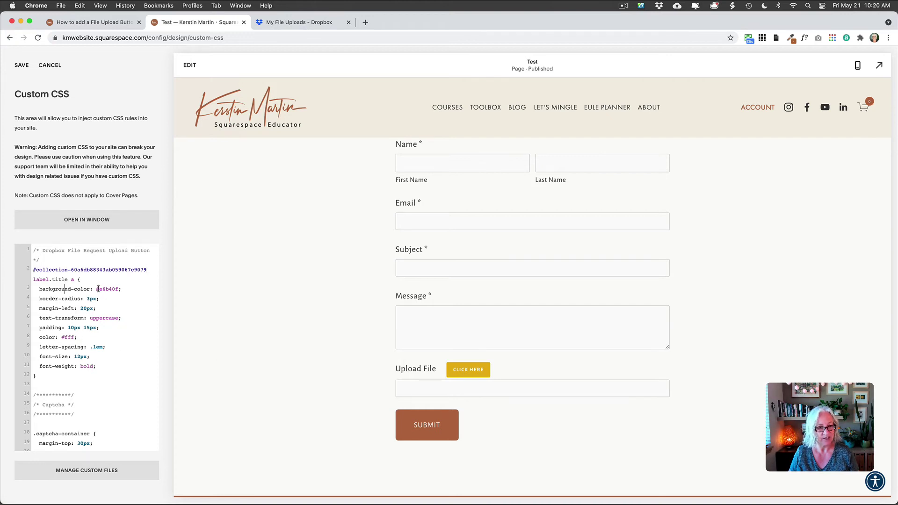
- Change the button's border-radius from 3px to 10px and remove the 20px left margin value
left_click_drag(96, 289, 119, 288)
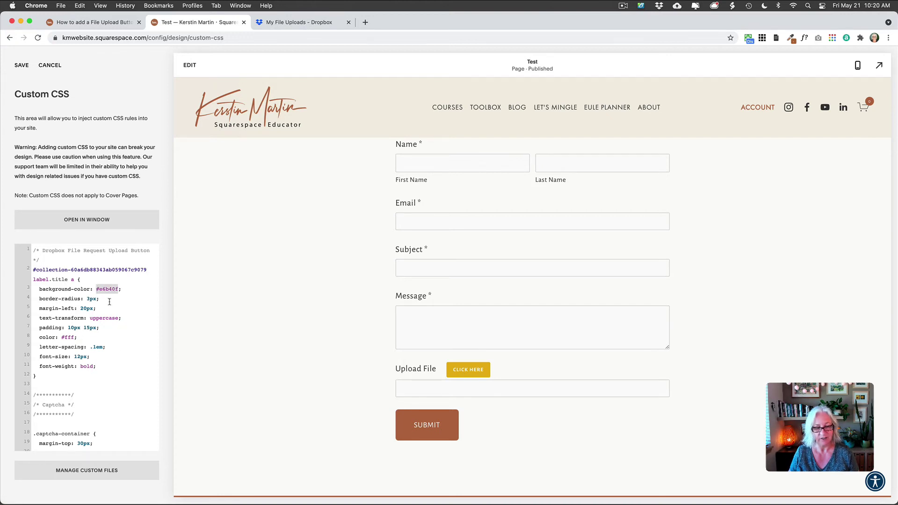
left_click(90, 298)
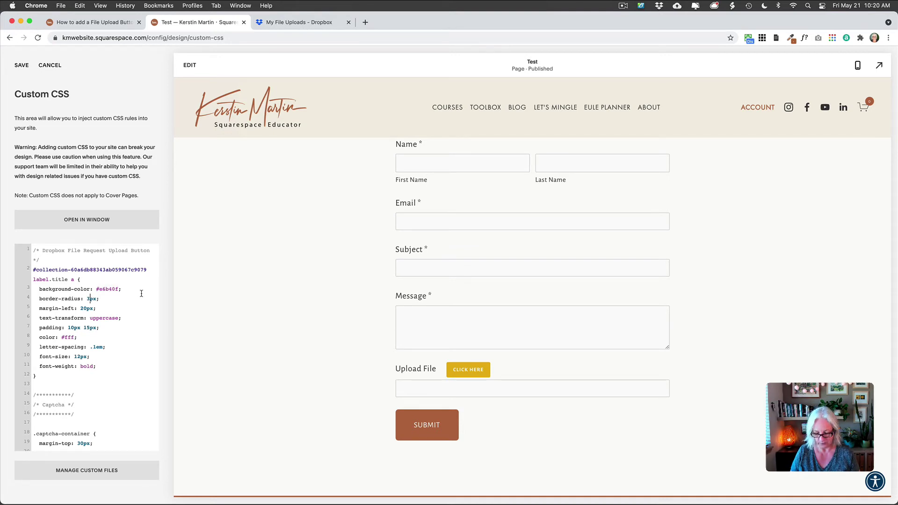
key("BackSpace")
type("19")
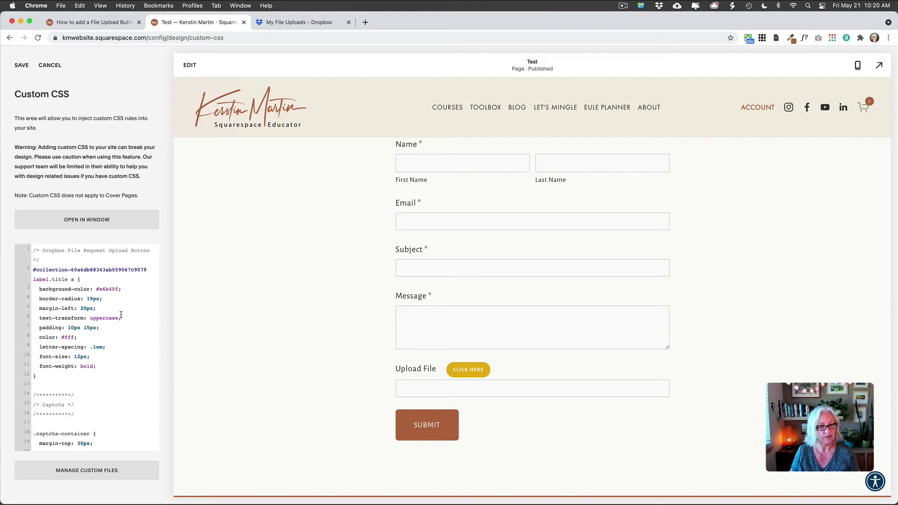
key("BackSpace")
type("0")
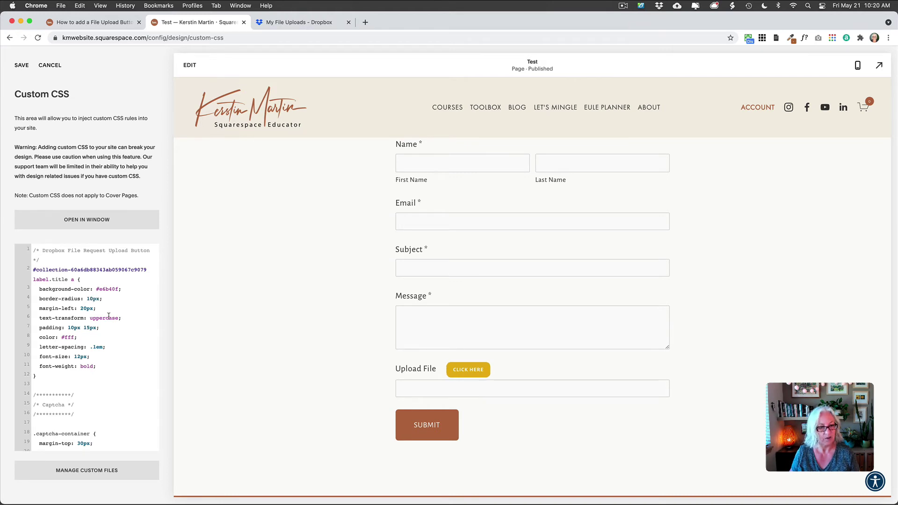
left_click(86, 309)
key("BackSpace")
key("BackSpace")
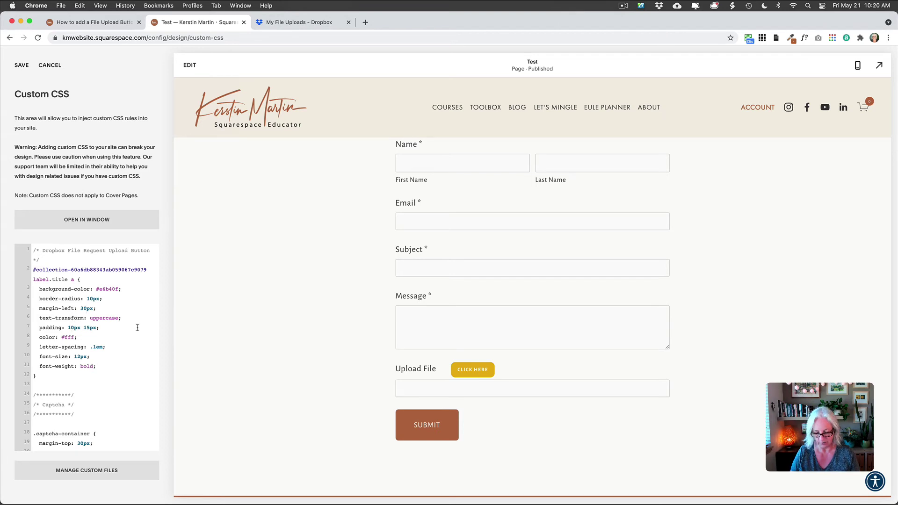
- Try a larger 20px 25px padding on the CLICK HERE button
key("BackSpace")
type("2")
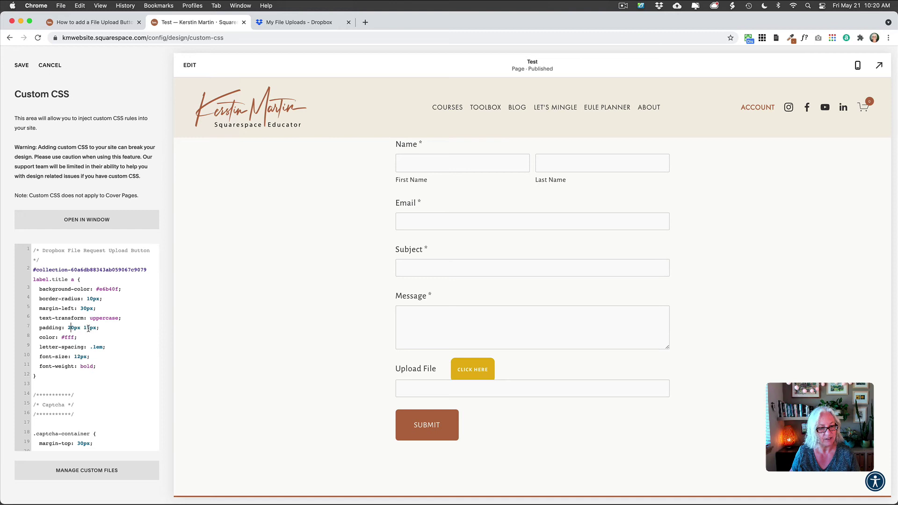
left_click(88, 327)
key("BackSpace")
type("2")
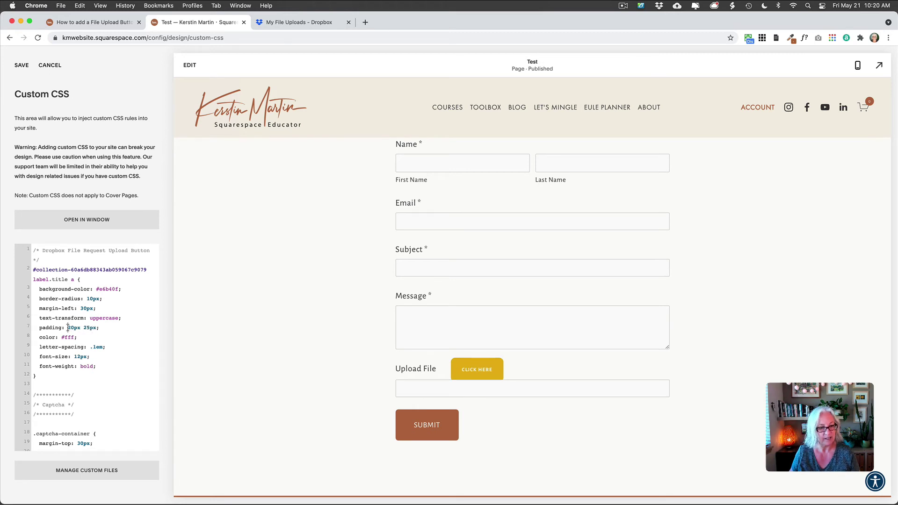
left_click_drag(68, 328, 88, 328)
left_click(84, 328)
- Raise the CLICK HERE button's font size to 14px
left_click(81, 357)
key("BackSpace")
type("4")
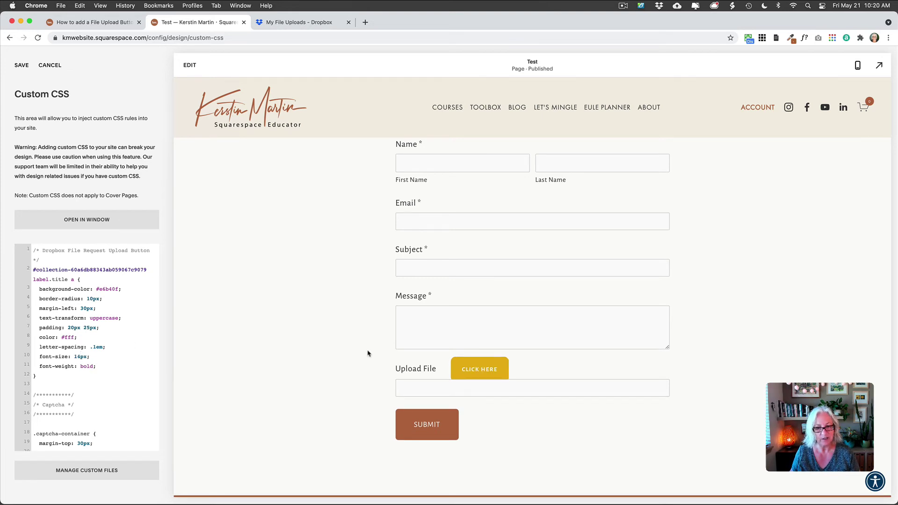
scroll(369, 354, "down", 1)
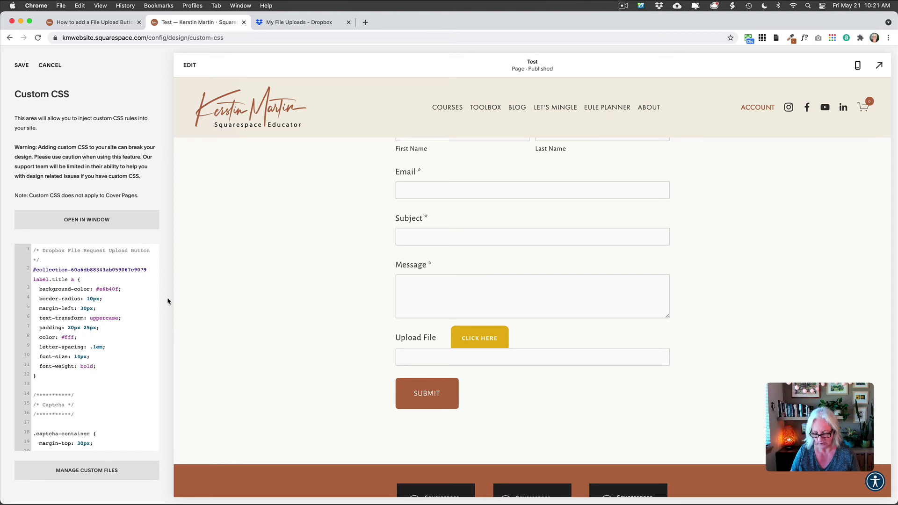
- Restore the button padding to 10px 15px and save the custom CSS
left_click(71, 328)
key("BackSpace")
type("1")
left_click(87, 328)
key("BackSpace")
type("1")
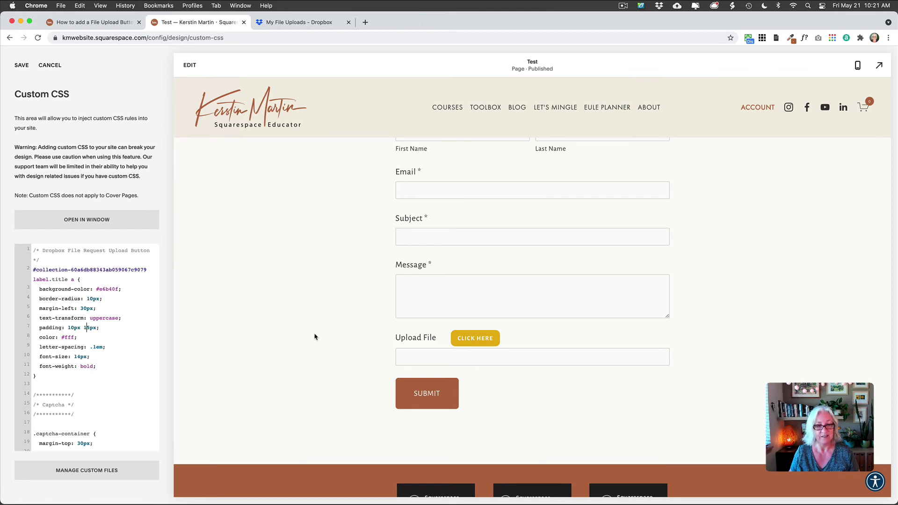
left_click(22, 65)
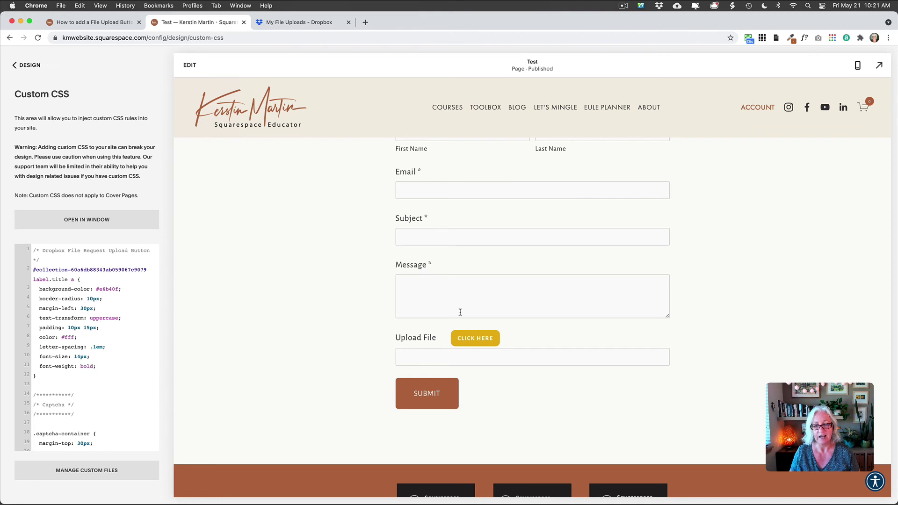
- Open the form block's Upload File field settings in page edit mode
left_click(190, 67)
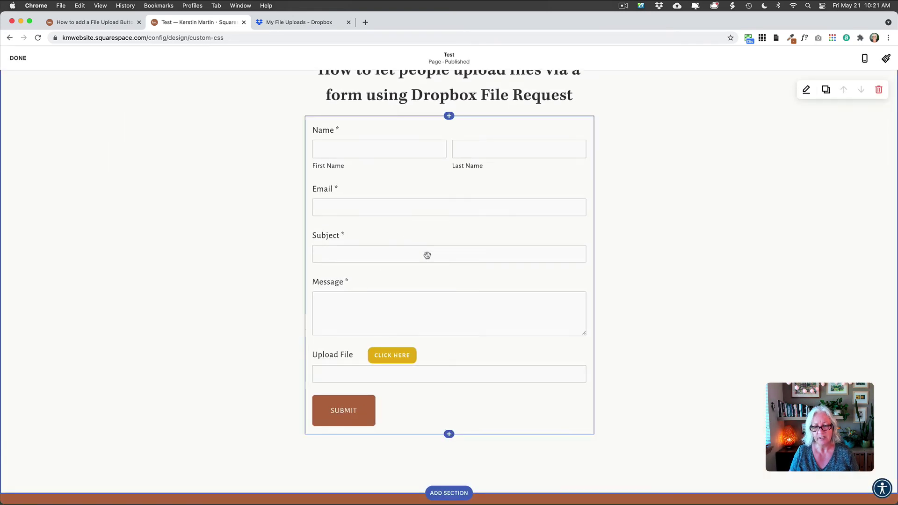
double_click(427, 255)
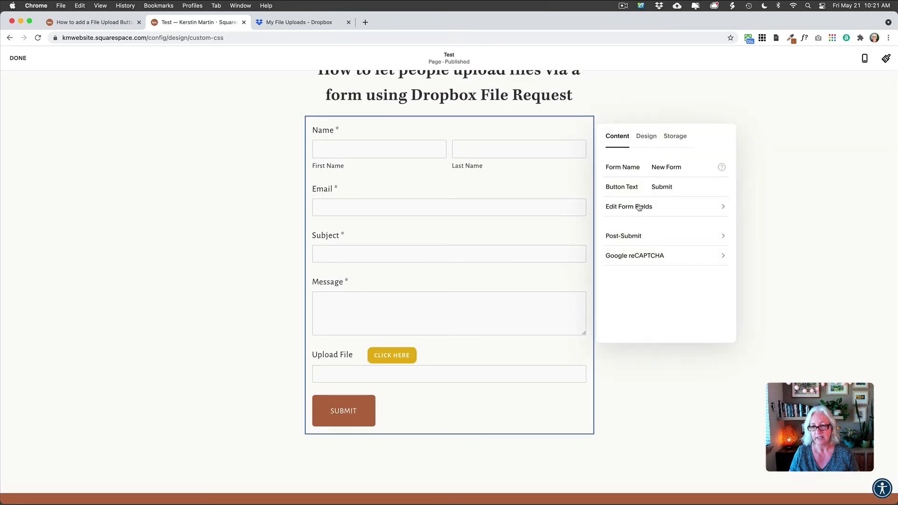
left_click(640, 207)
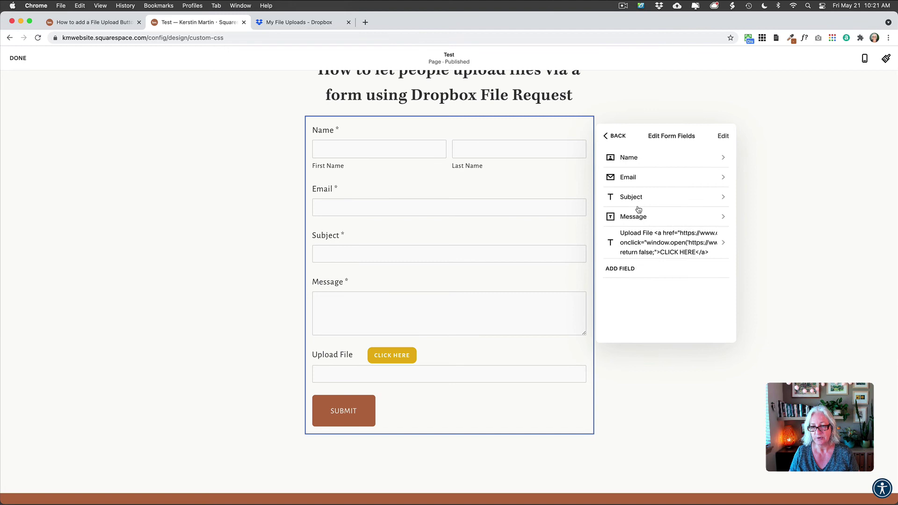
left_click(636, 244)
left_click(653, 167)
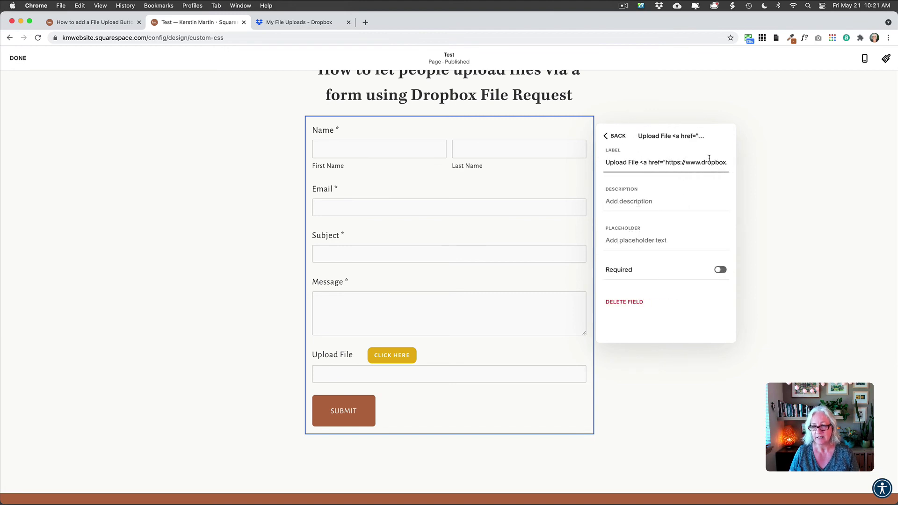
- Change the popup width in the Upload File label code from 600 to 300
left_click(715, 162)
scroll(702, 162, "right", 3)
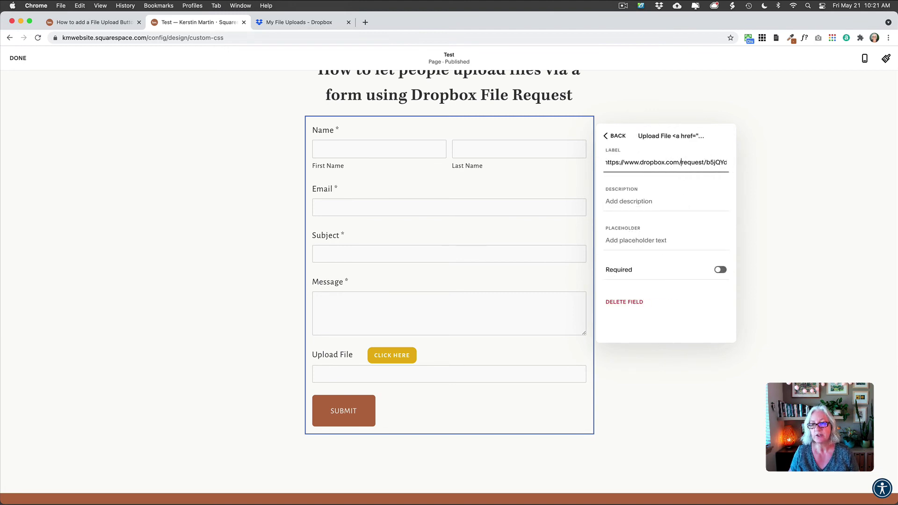
scroll(721, 162, "right", 3)
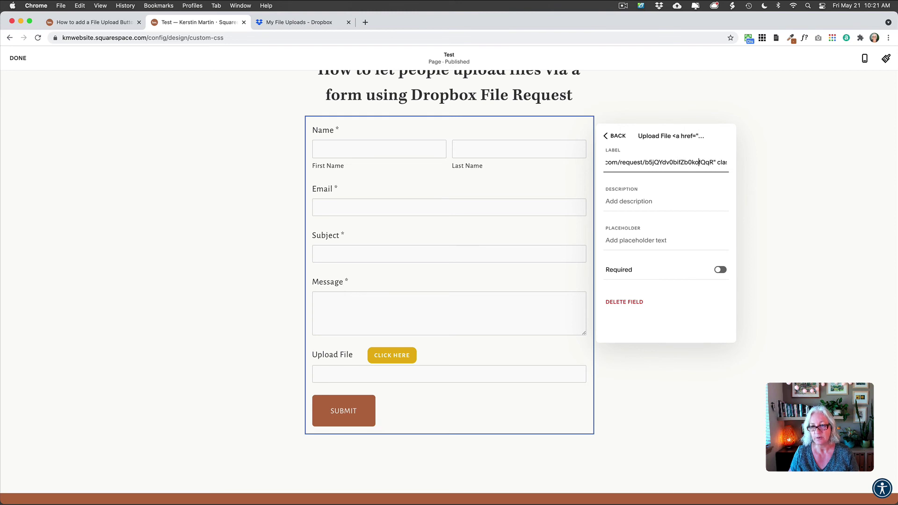
scroll(717, 162, "right", 3)
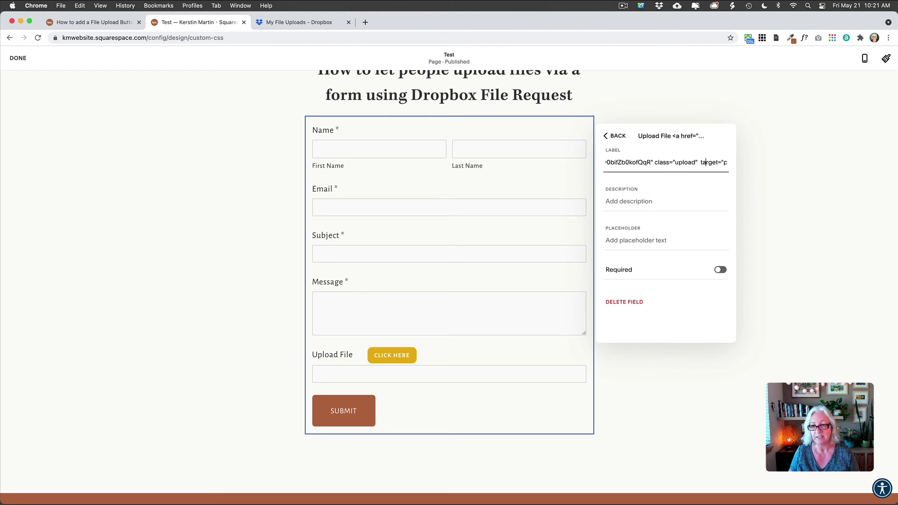
scroll(702, 163, "right", 3)
left_click(683, 162)
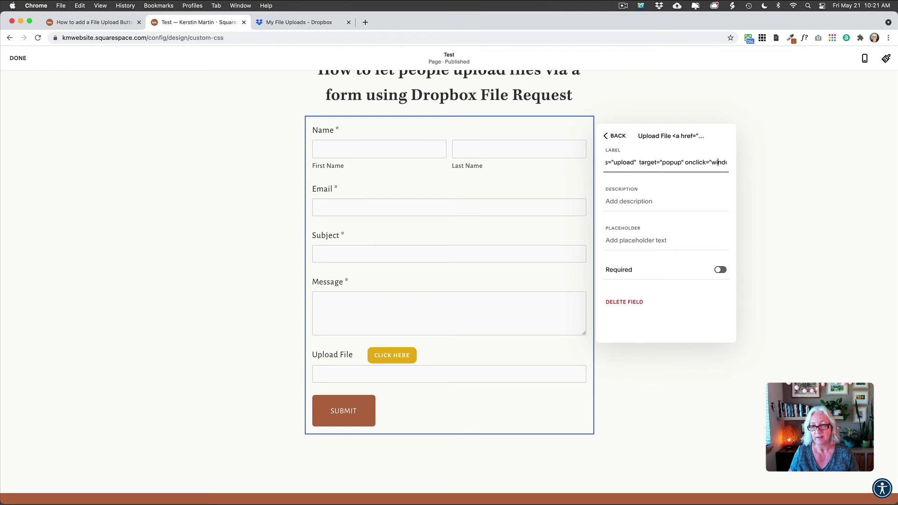
scroll(674, 163, "right", 2)
scroll(664, 162, "right", 2)
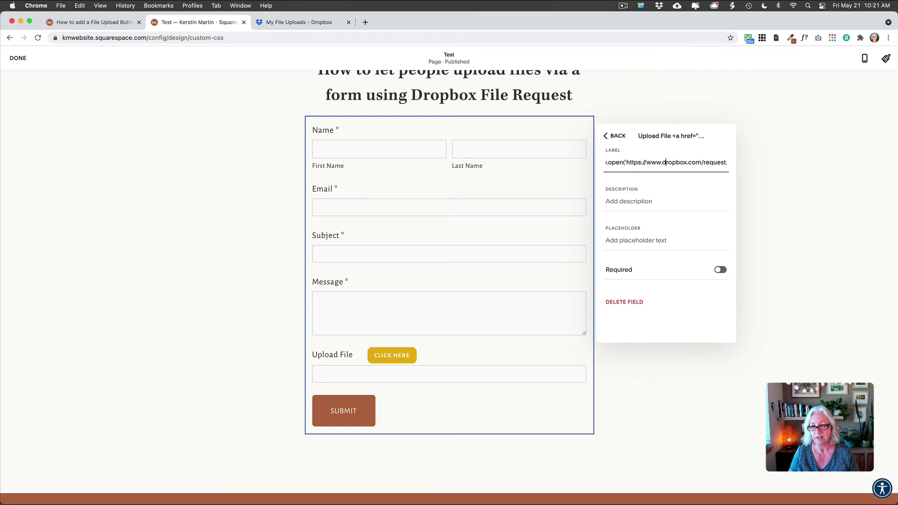
key("super+Right")
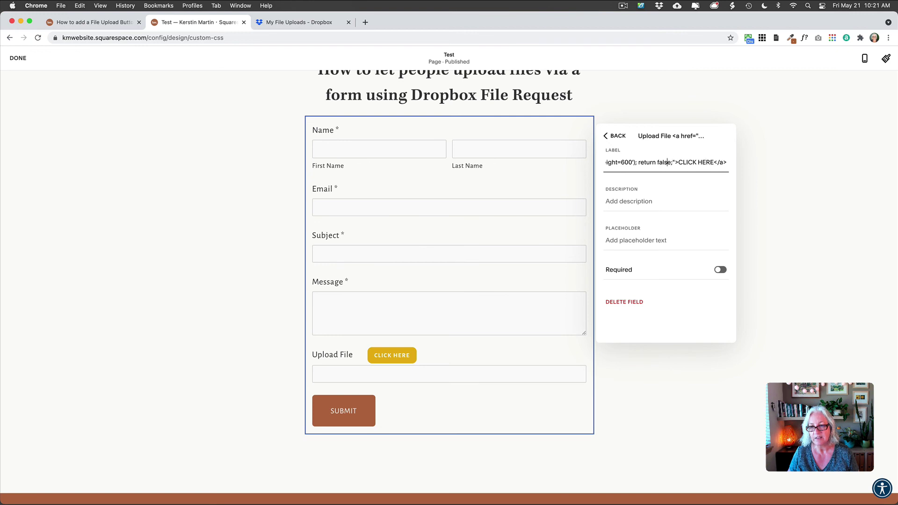
key("Left")
key("Left")
key("Left")
key("Left")
key("Left")
key("Left")
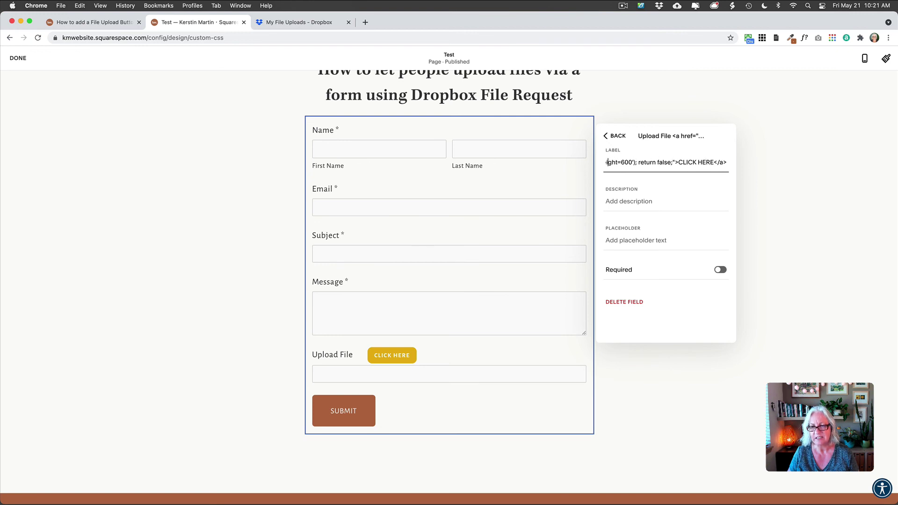
key("Left")
key("Left")
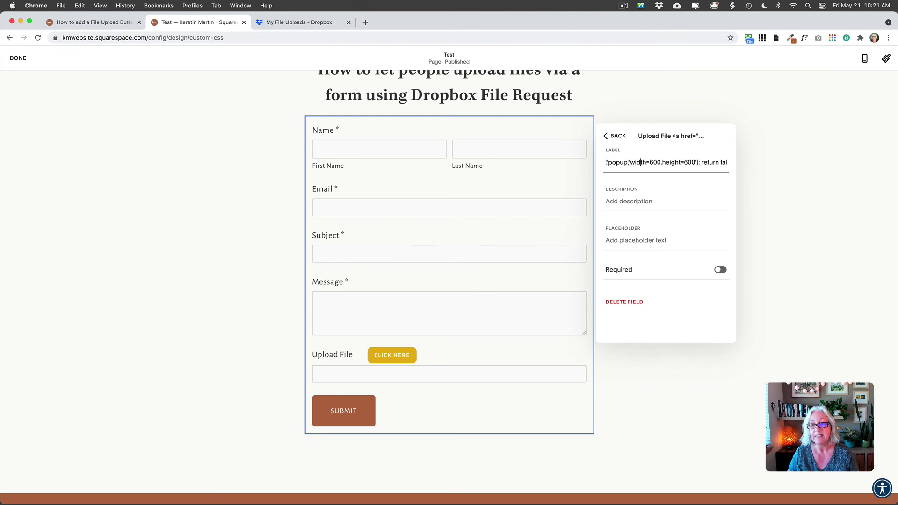
key("Right")
key("Right")
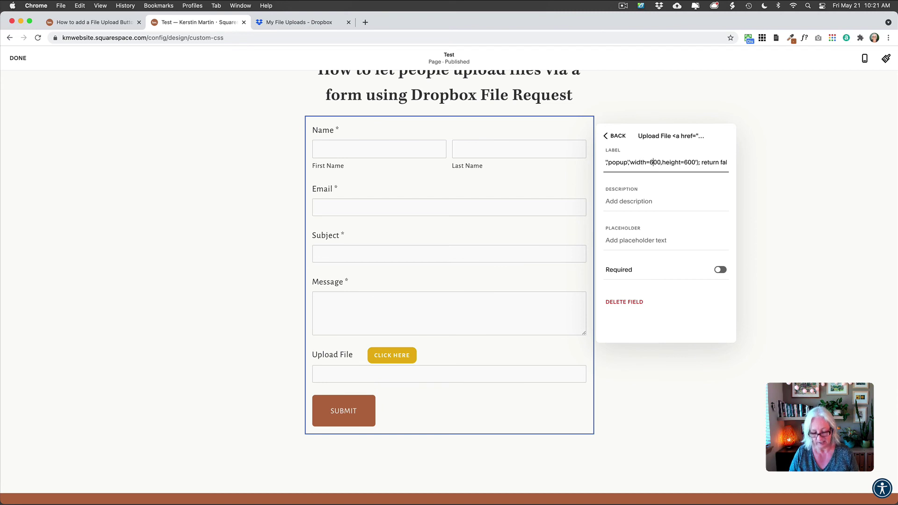
key("BackSpace")
type("3")
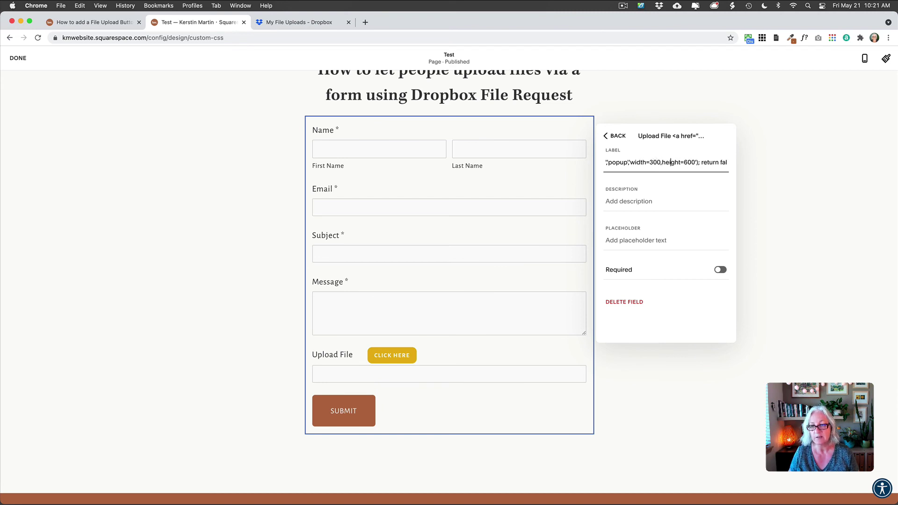
- Change the popup height from 600 to 300 and close the field editor
left_click(680, 162)
key("BackSpace")
type("3")
left_click(767, 206)
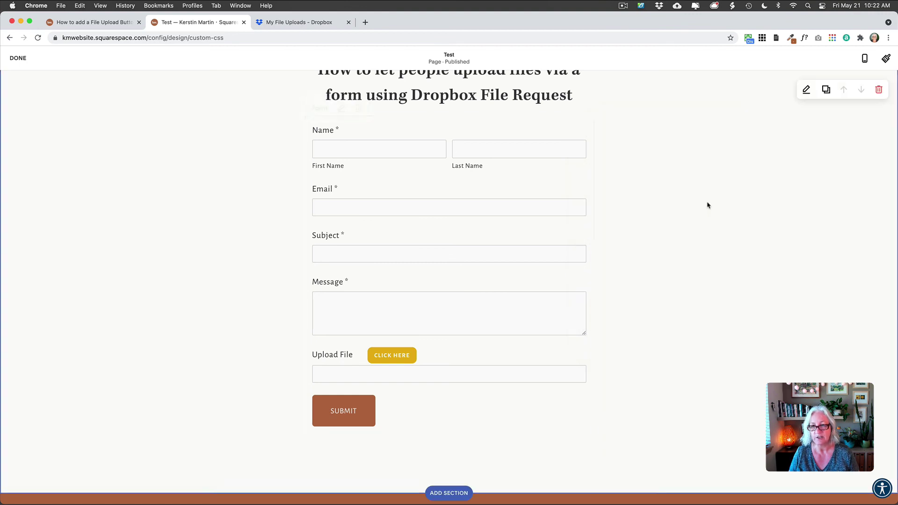
- Exit editing, open the smaller Dropbox Submit files popup from CLICK HERE, look through it, and close it
left_click(23, 60)
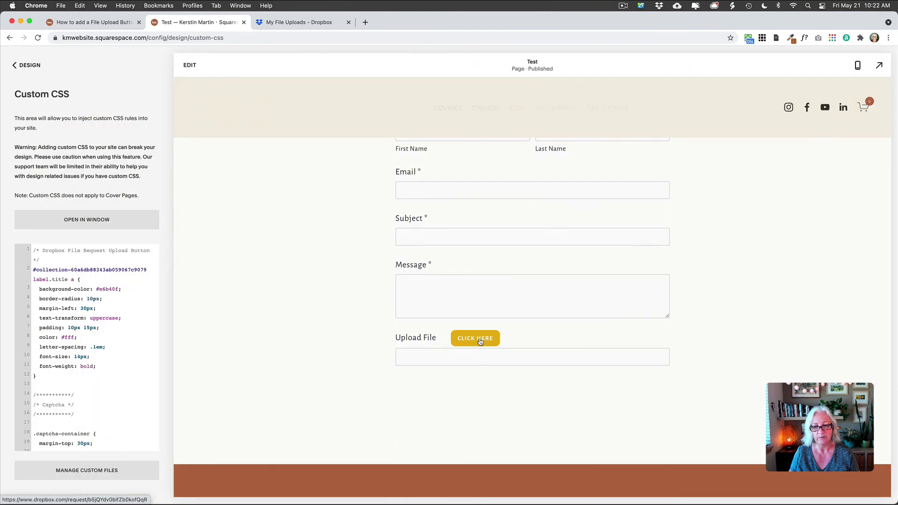
left_click(478, 341)
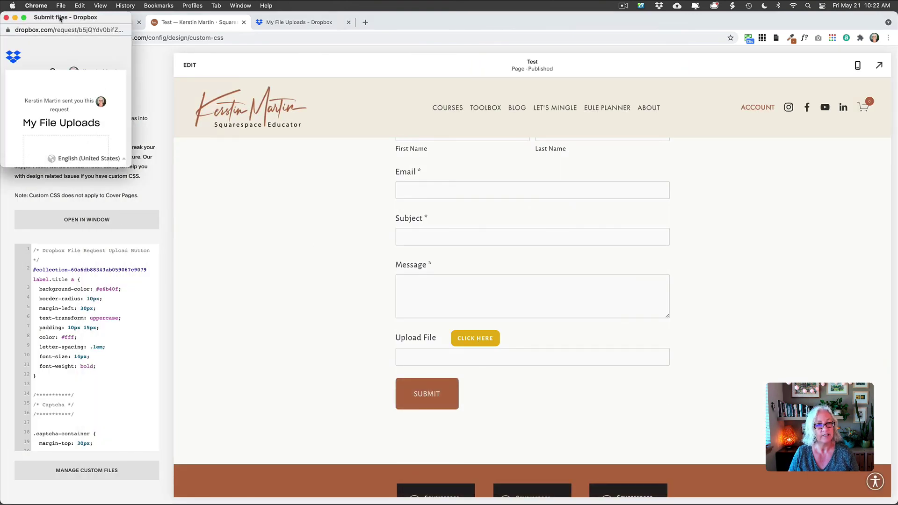
left_click_drag(60, 18, 196, 96)
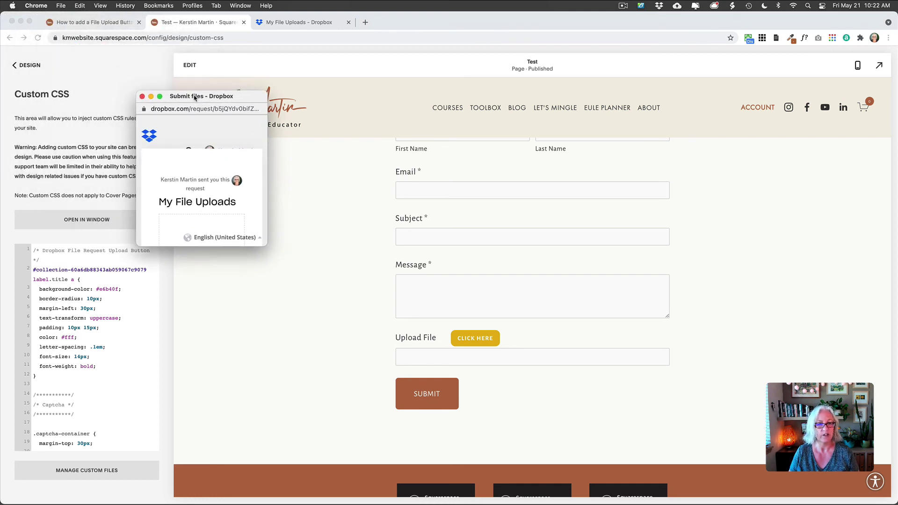
scroll(214, 215, "down", 3)
scroll(211, 206, "up", 3)
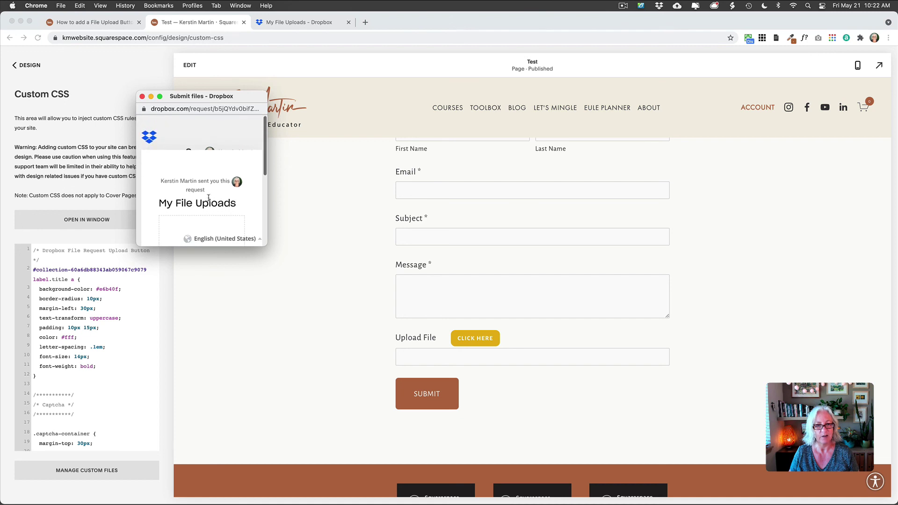
scroll(208, 200, "down", 3)
scroll(208, 201, "down", 2)
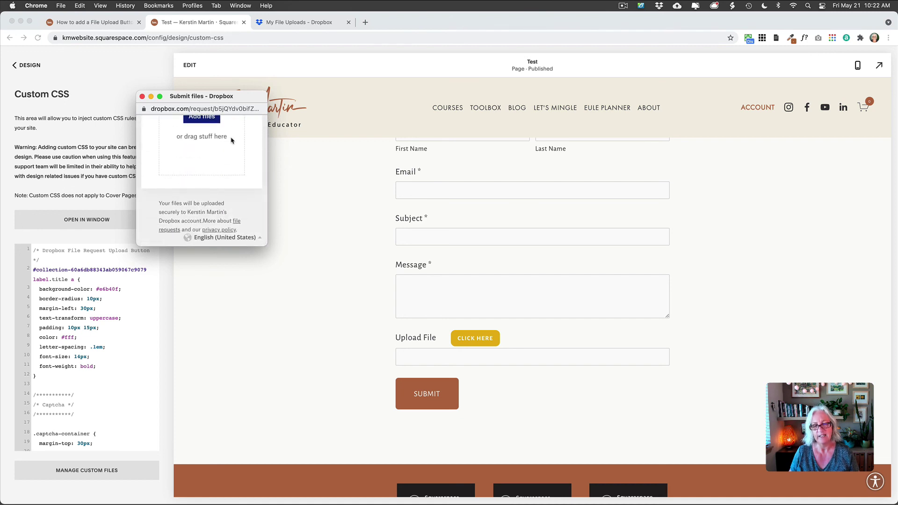
left_click(142, 97)
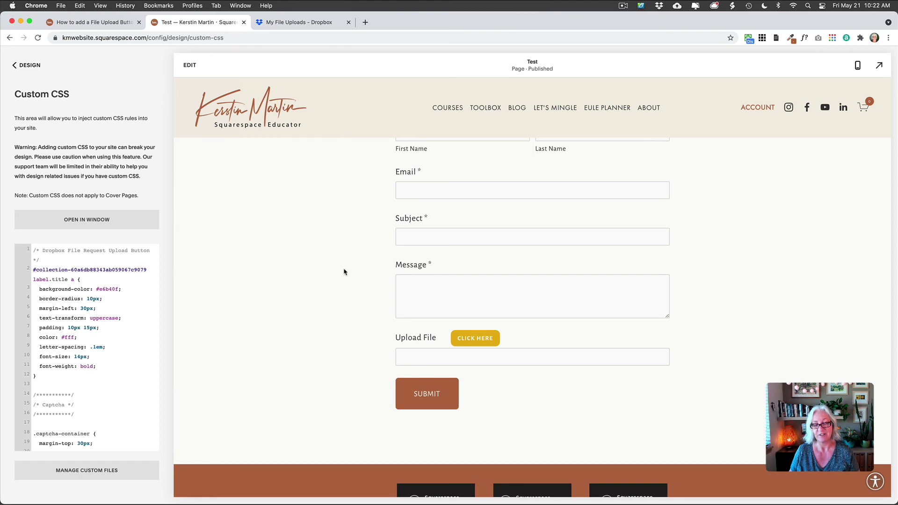